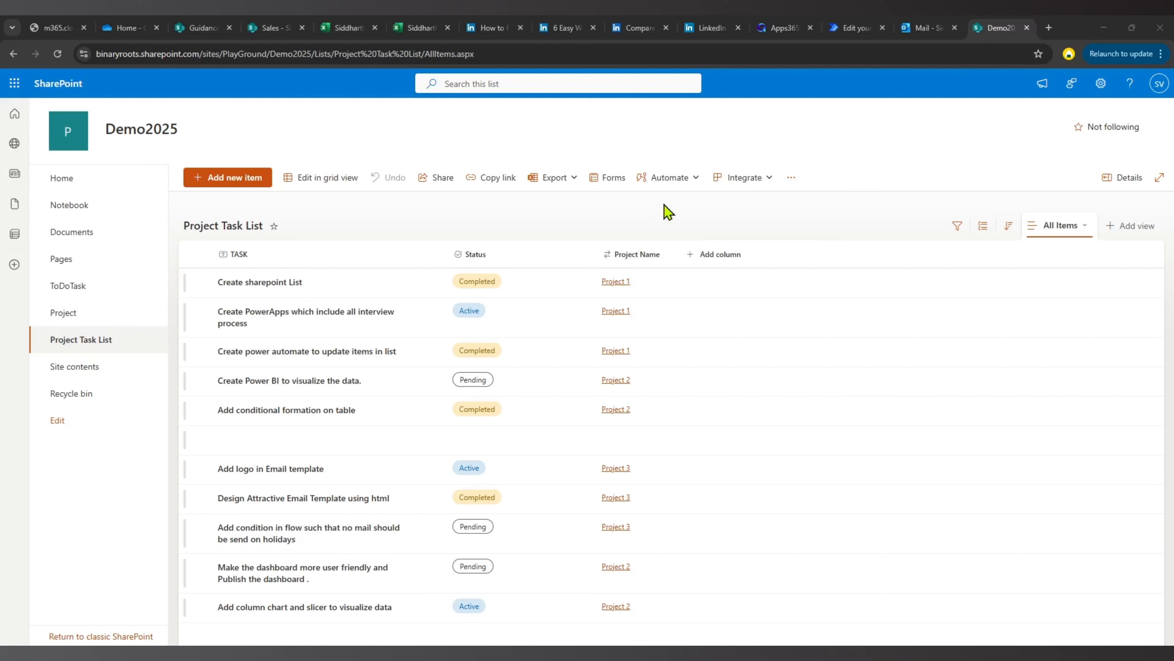
Review the projects in the Project list, and the tasks with their statuses in the Project Task List.
click(61, 313)
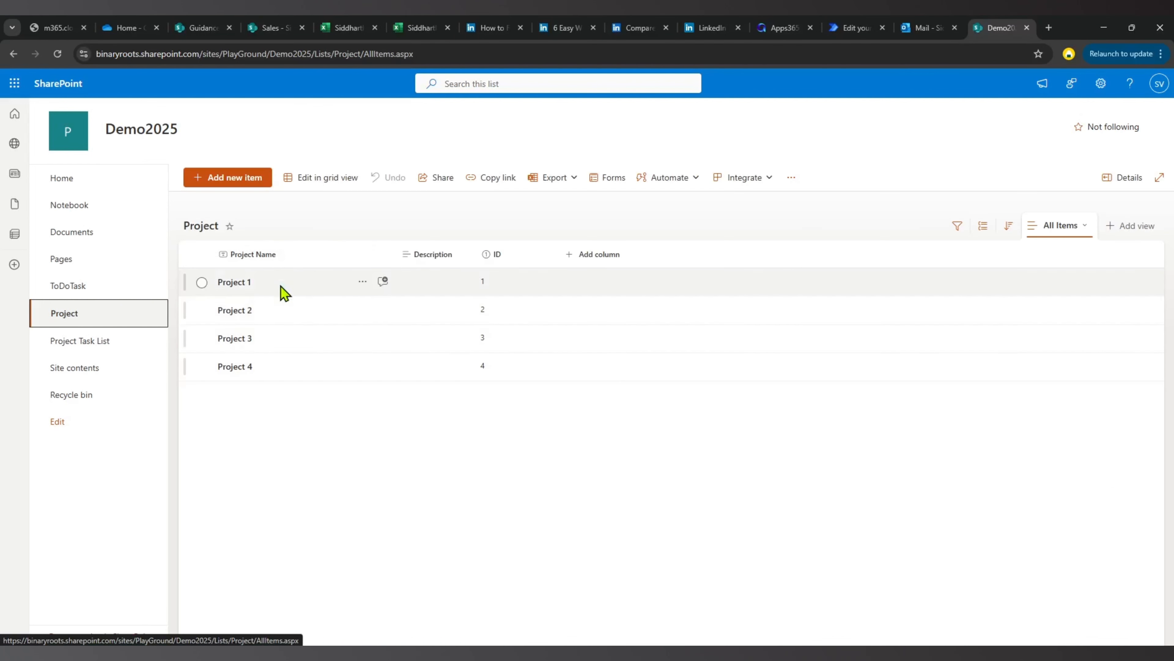
click(70, 341)
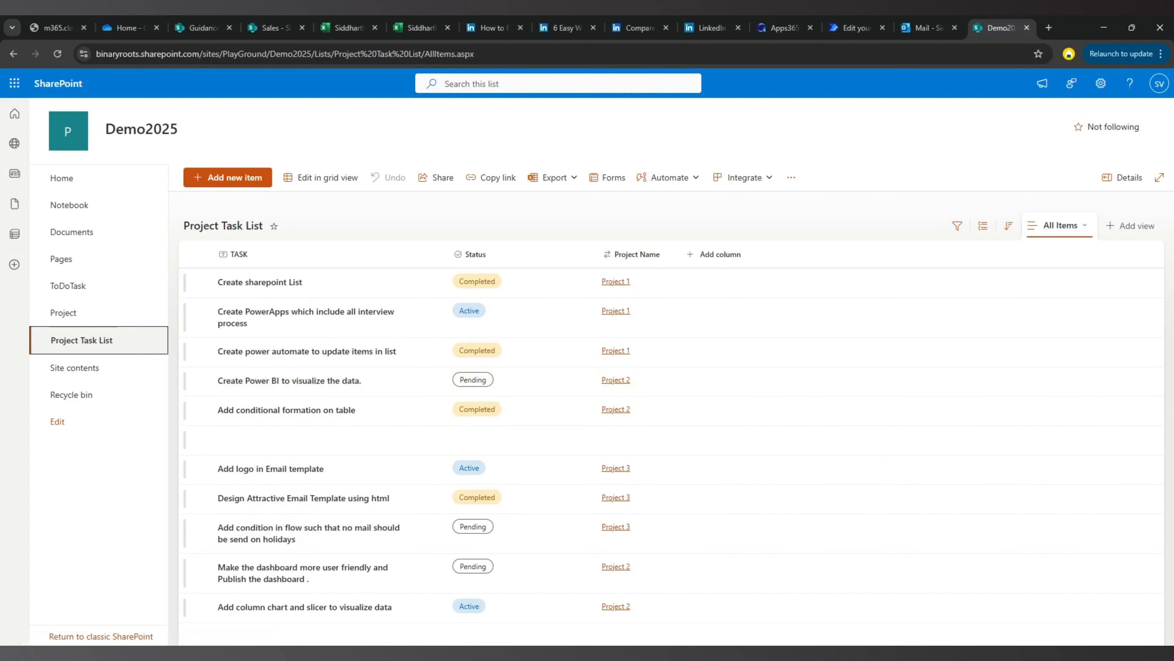
Switch to the Project Task Flow in Power Automate and examine the Table variable and the Get items actions for projects and project tasks.
click(522, 654)
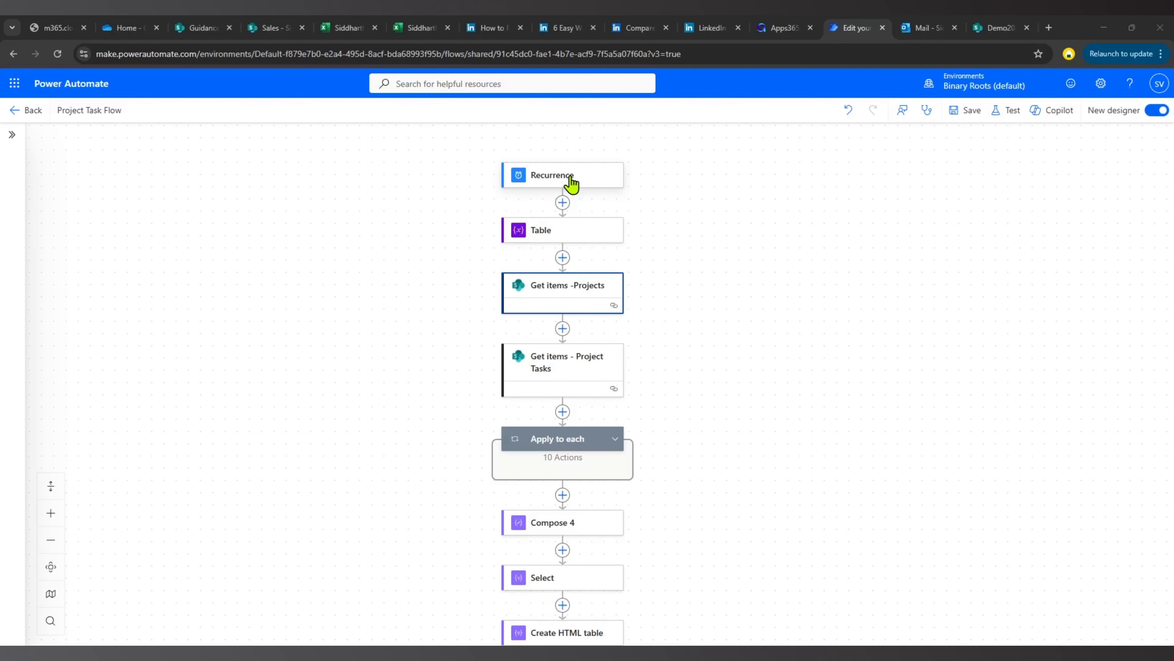
click(558, 230)
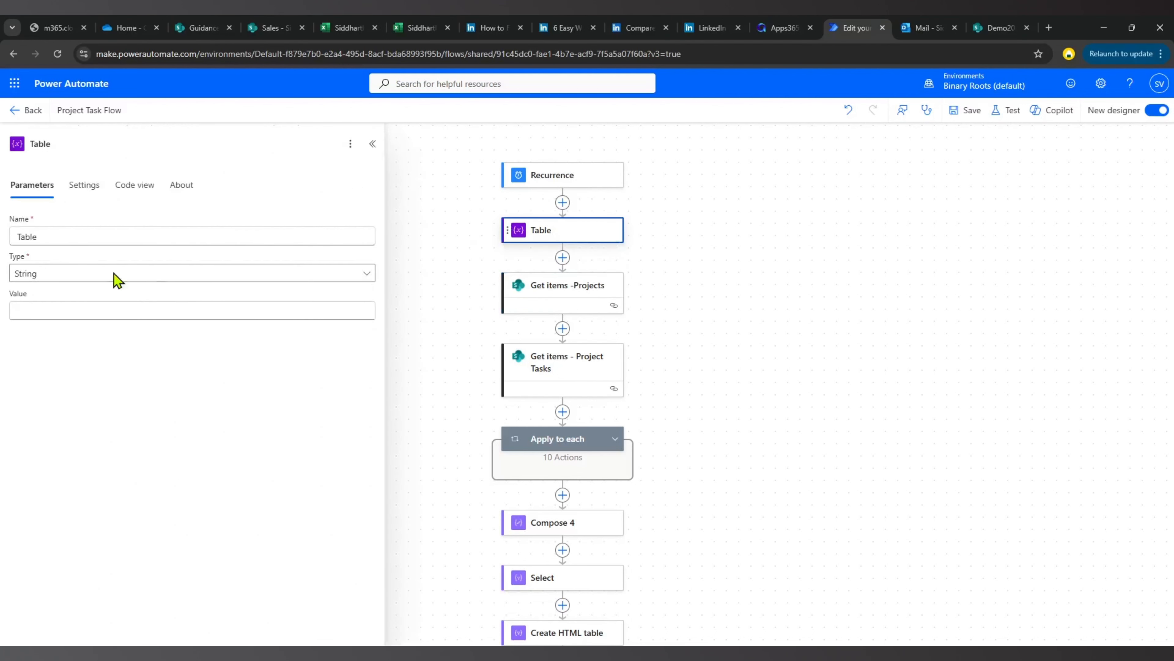
click(558, 292)
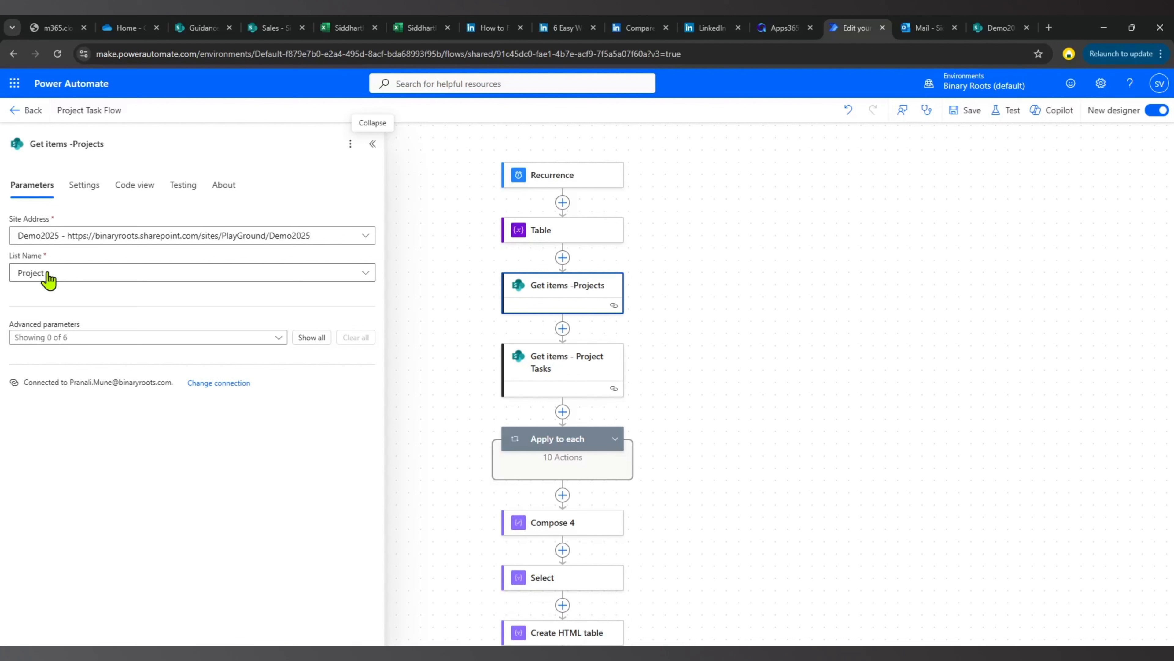
click(571, 373)
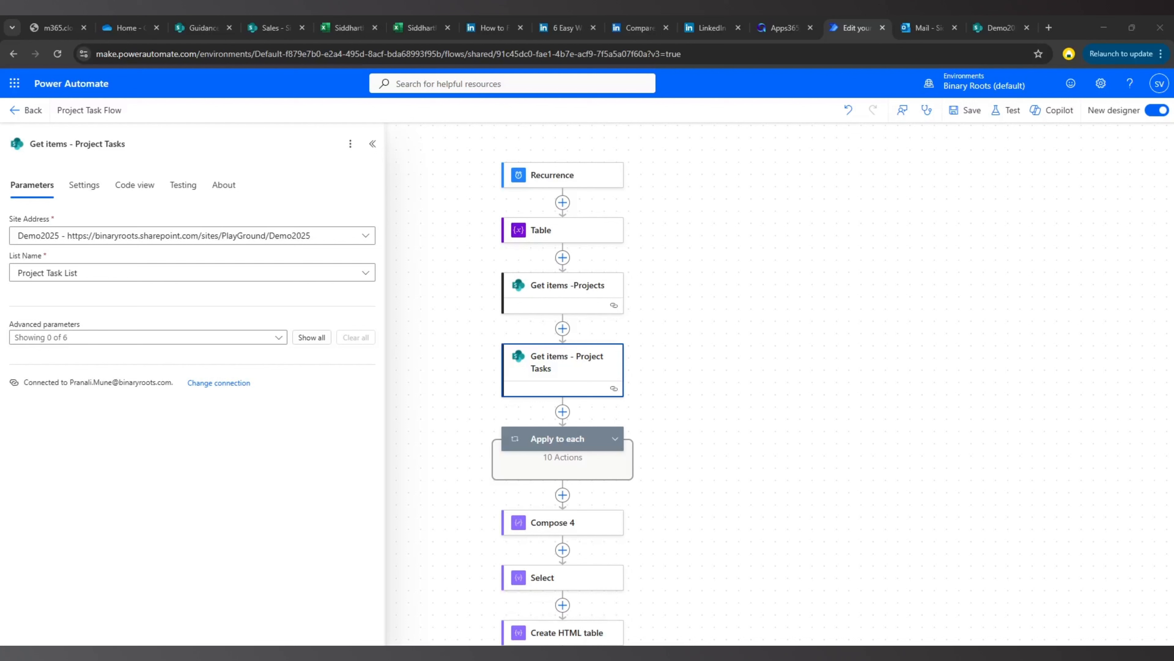
Expand the Apply to each loop and examine its input, along with the source and query of its Filter array action.
scroll(628, 328, down, 2)
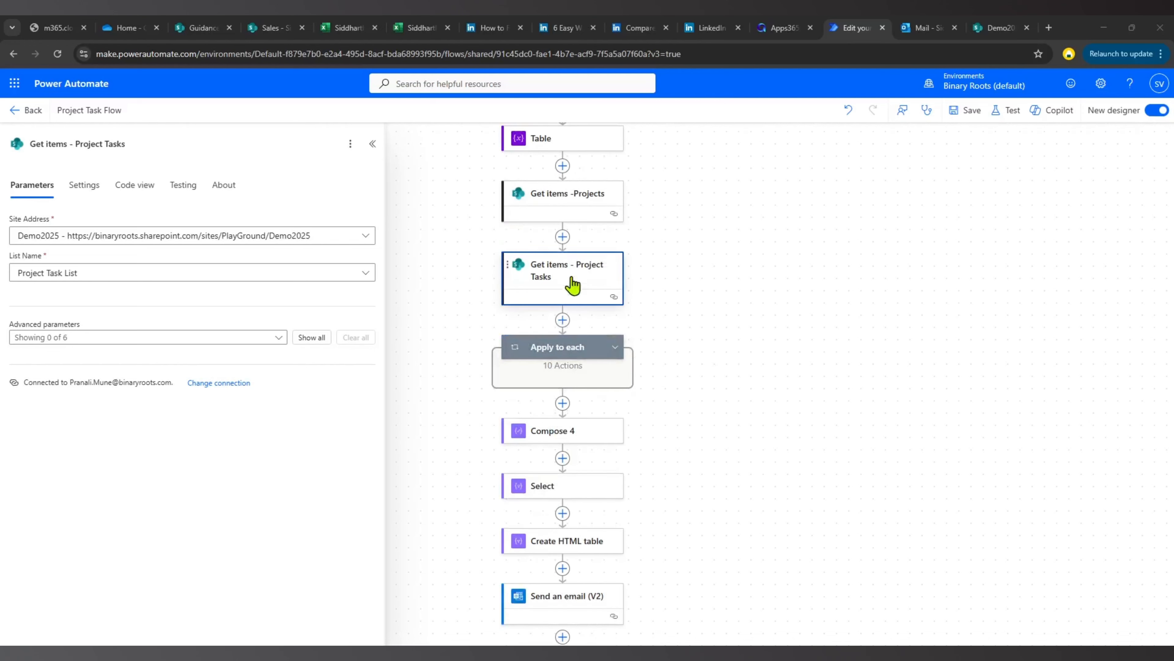
click(614, 348)
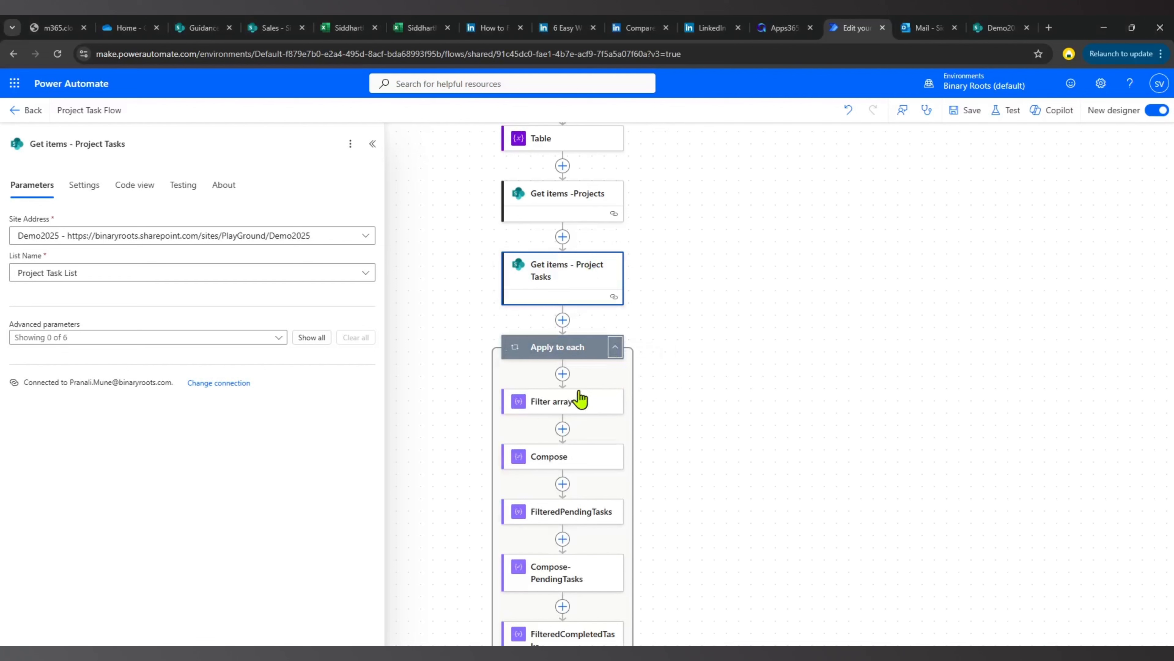
click(560, 346)
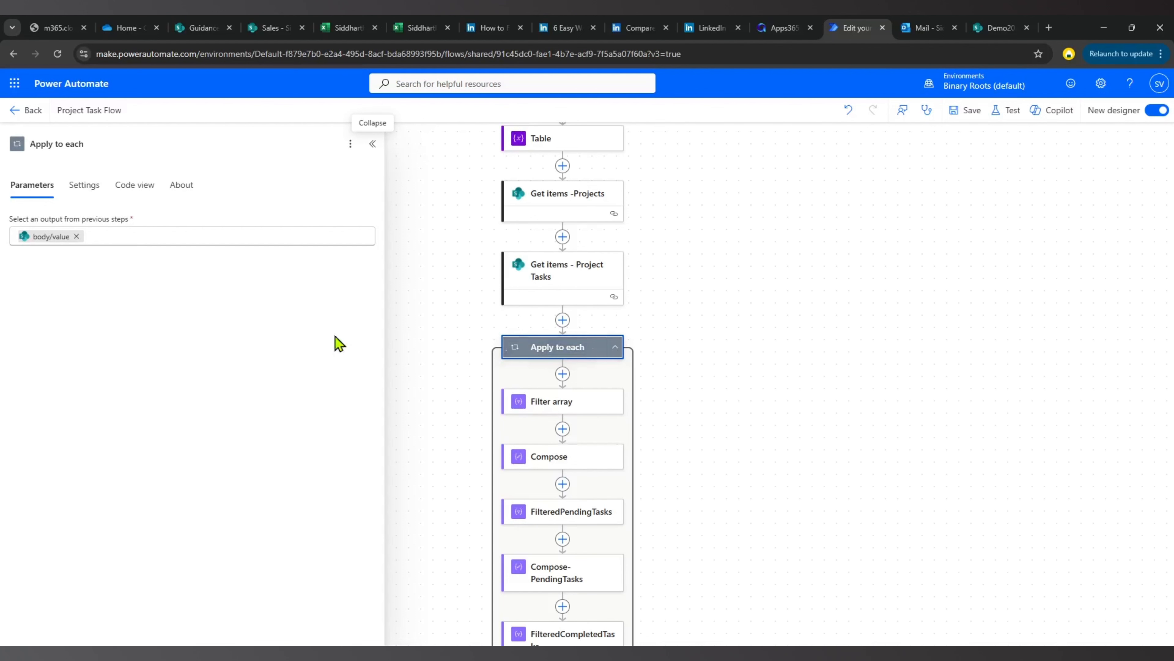
mouse_move(39, 245)
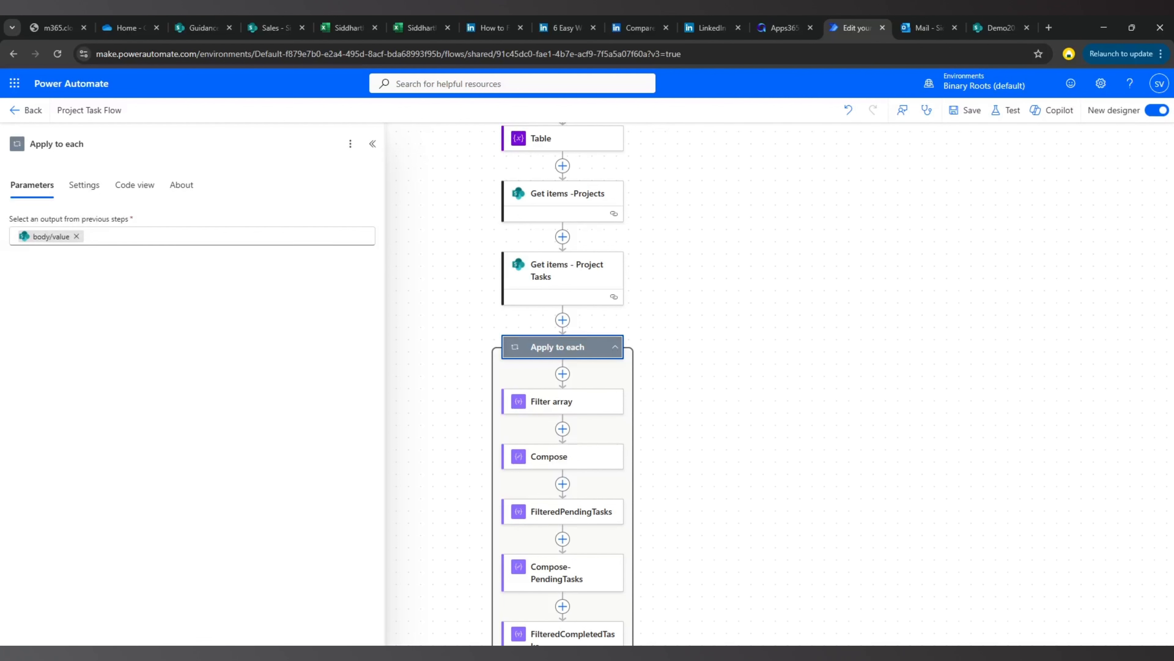
click(559, 414)
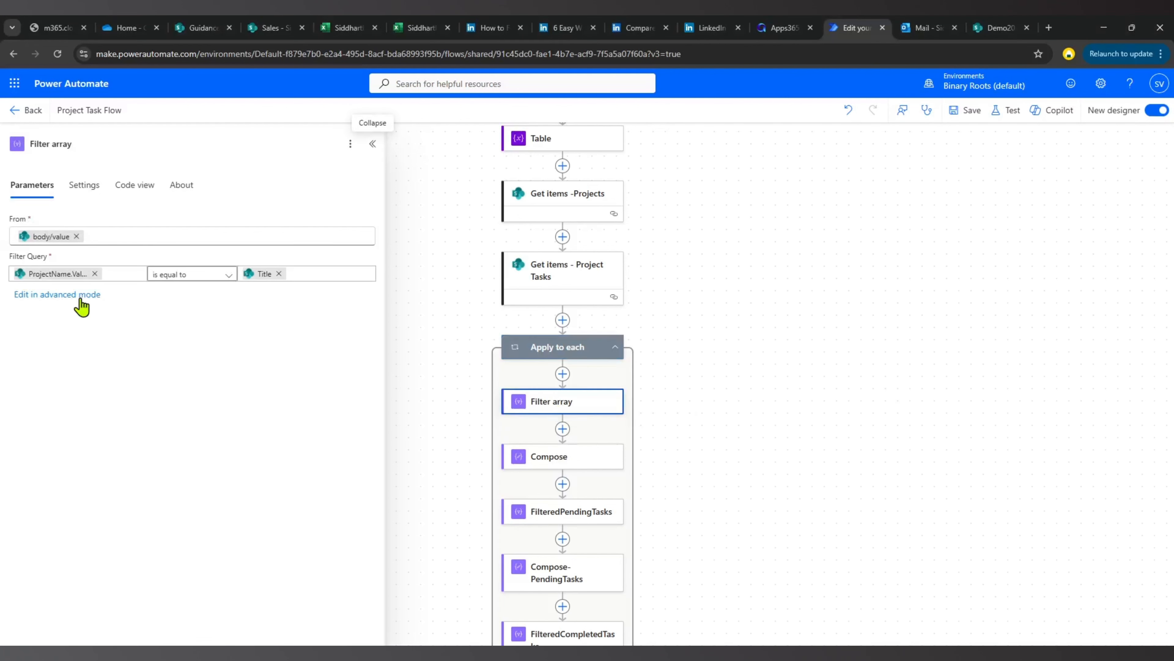
mouse_move(50, 233)
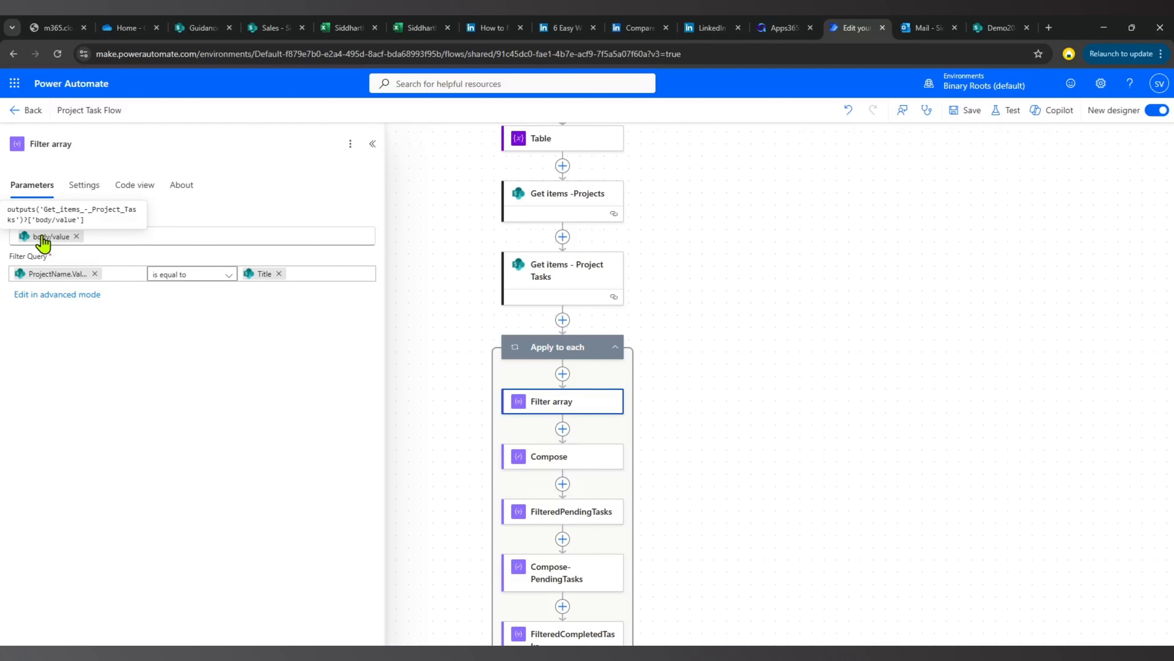
mouse_move(55, 279)
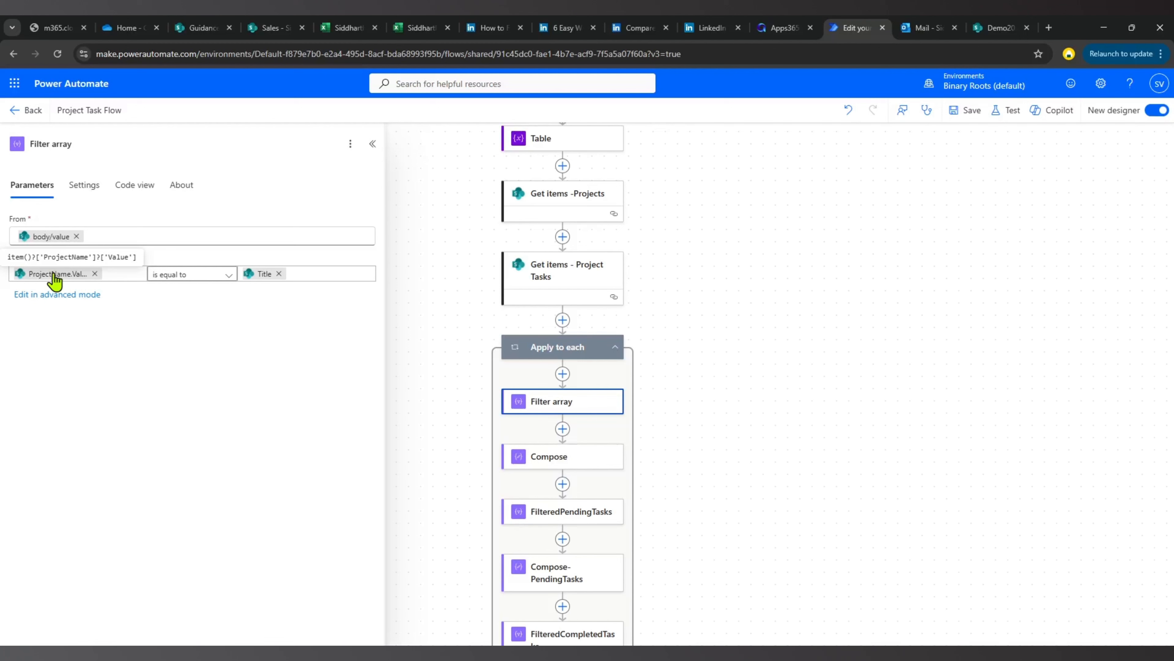
Compare the project names in the SharePoint Project list and Project Task List, and return to the flow in Power Automate.
click(1001, 29)
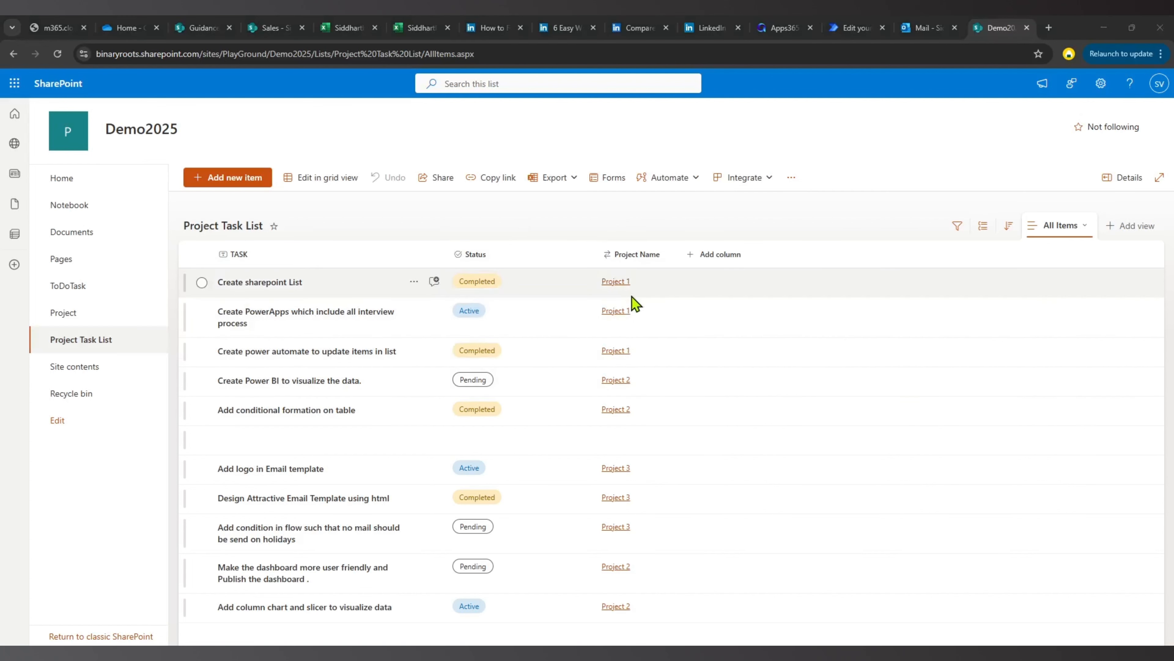
click(43, 315)
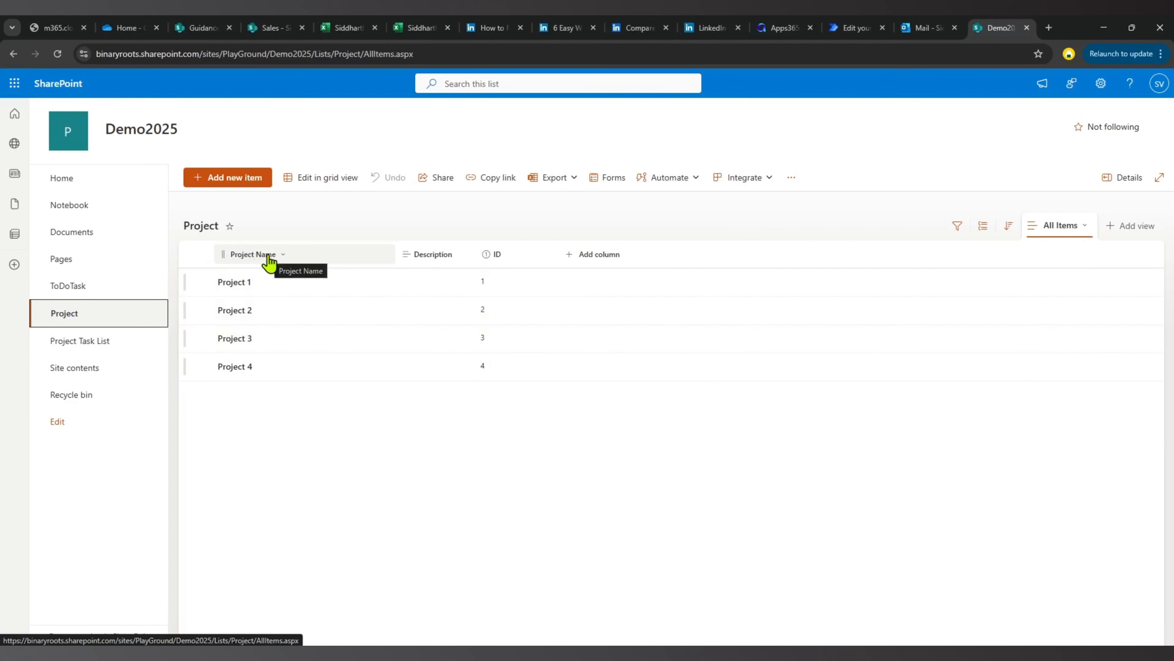
click(87, 341)
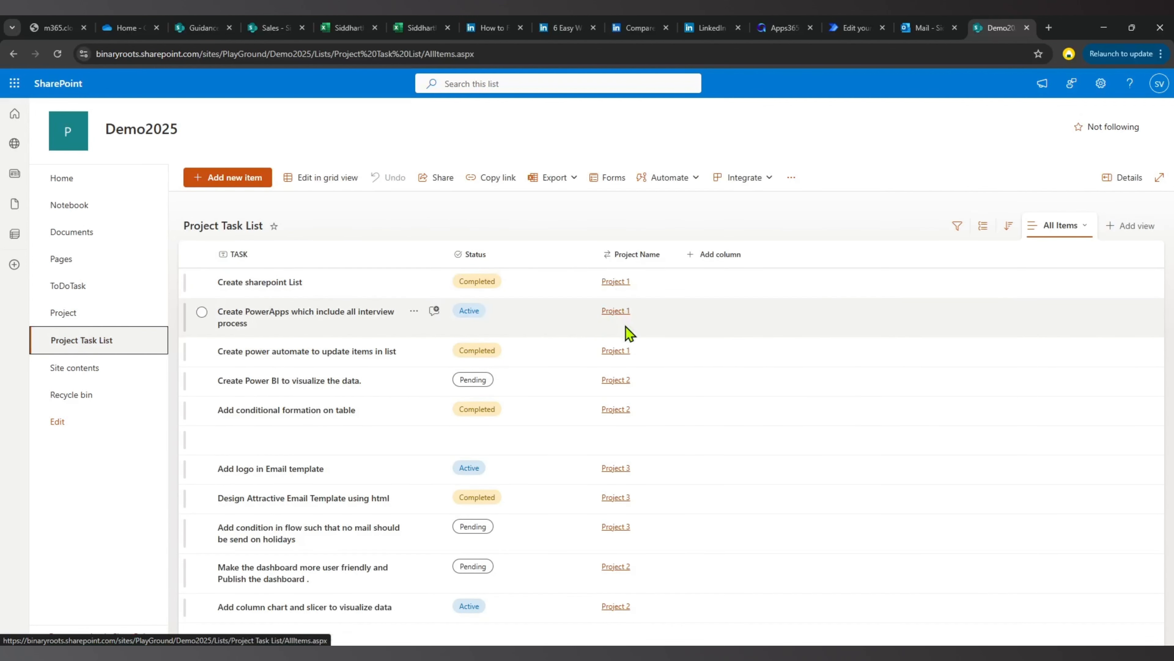
click(863, 28)
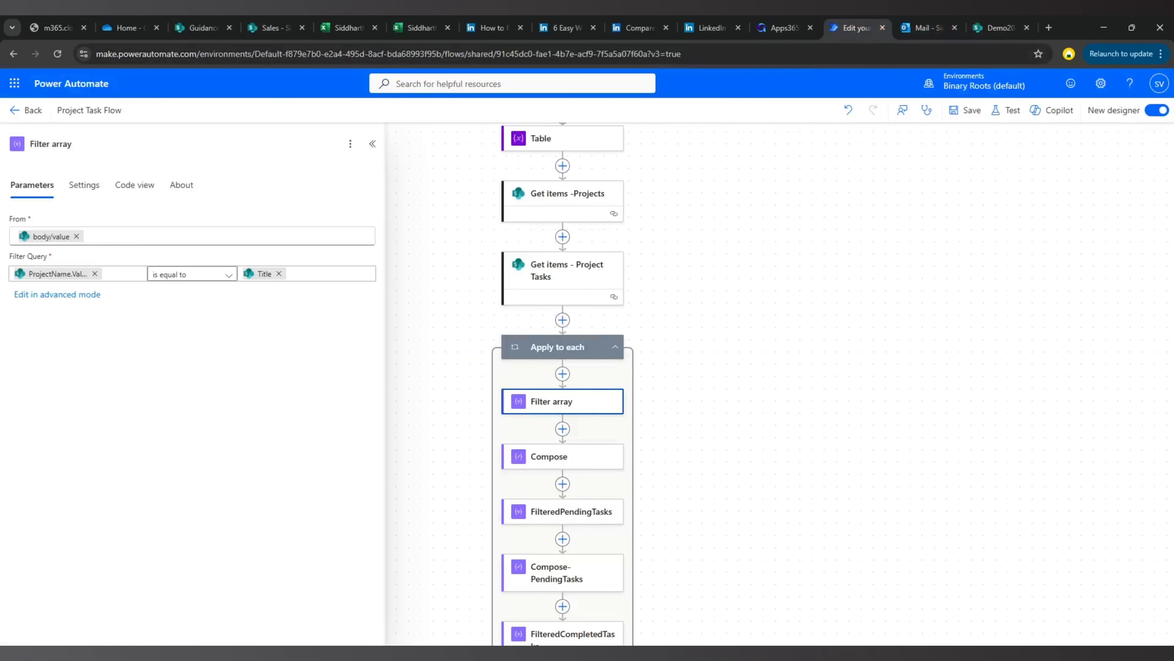
Examine the Compose action that counts the filtered tasks, and check the Project Task Report - July screenshot for the matching column.
scroll(747, 373, down, 3)
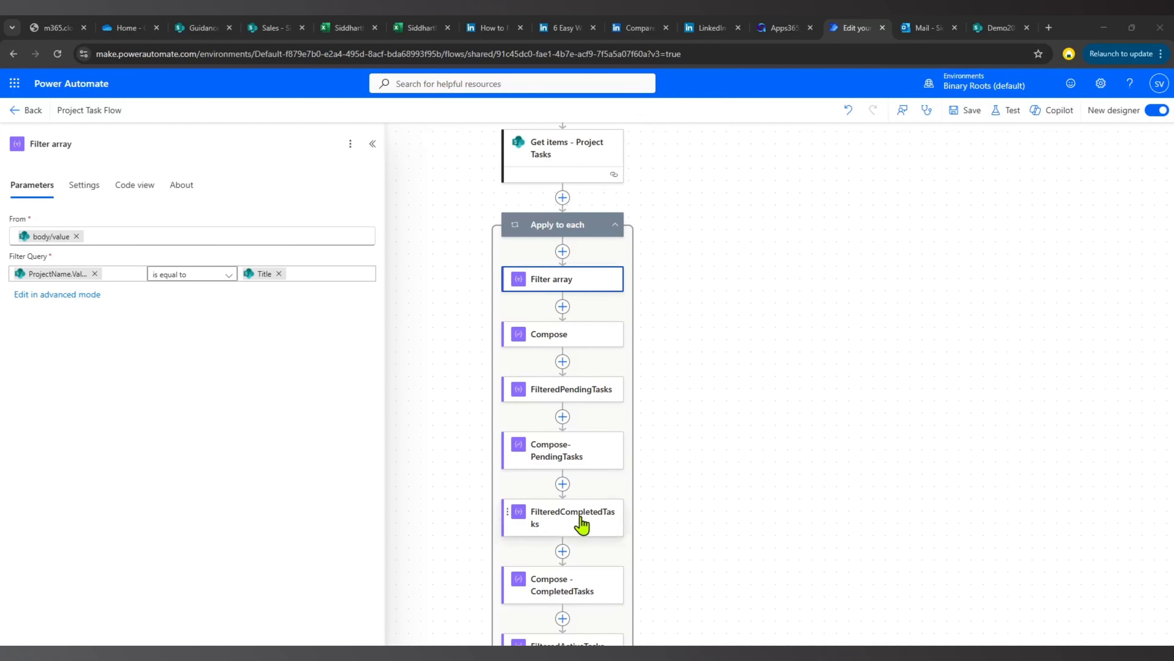
scroll(582, 525, down, 2)
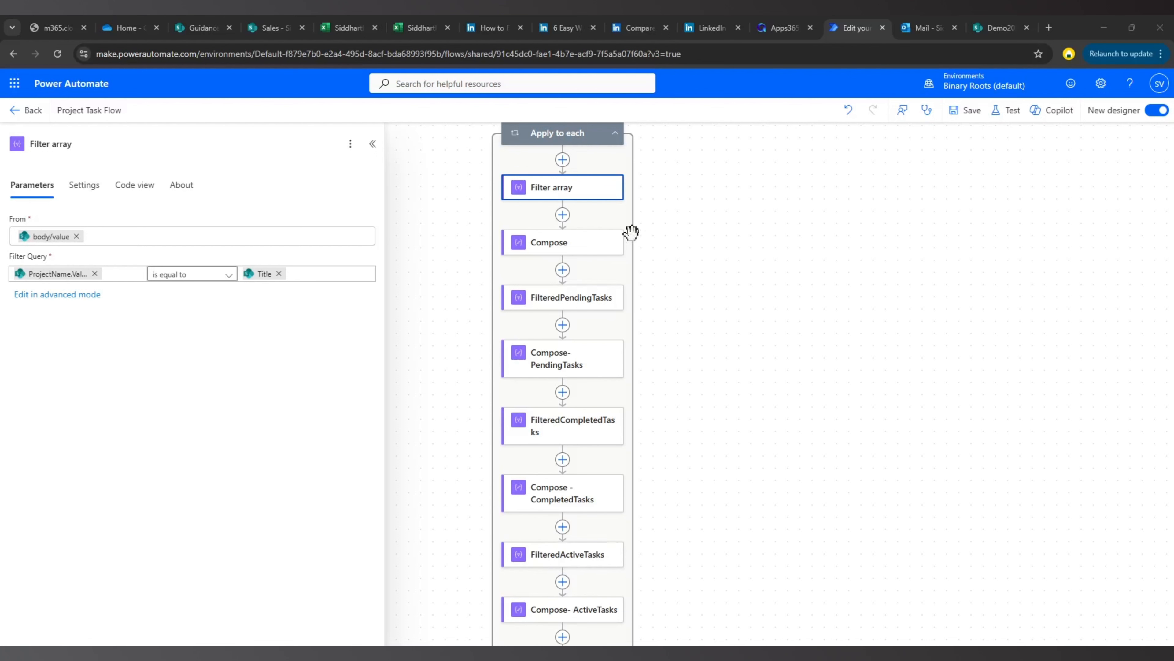
click(558, 248)
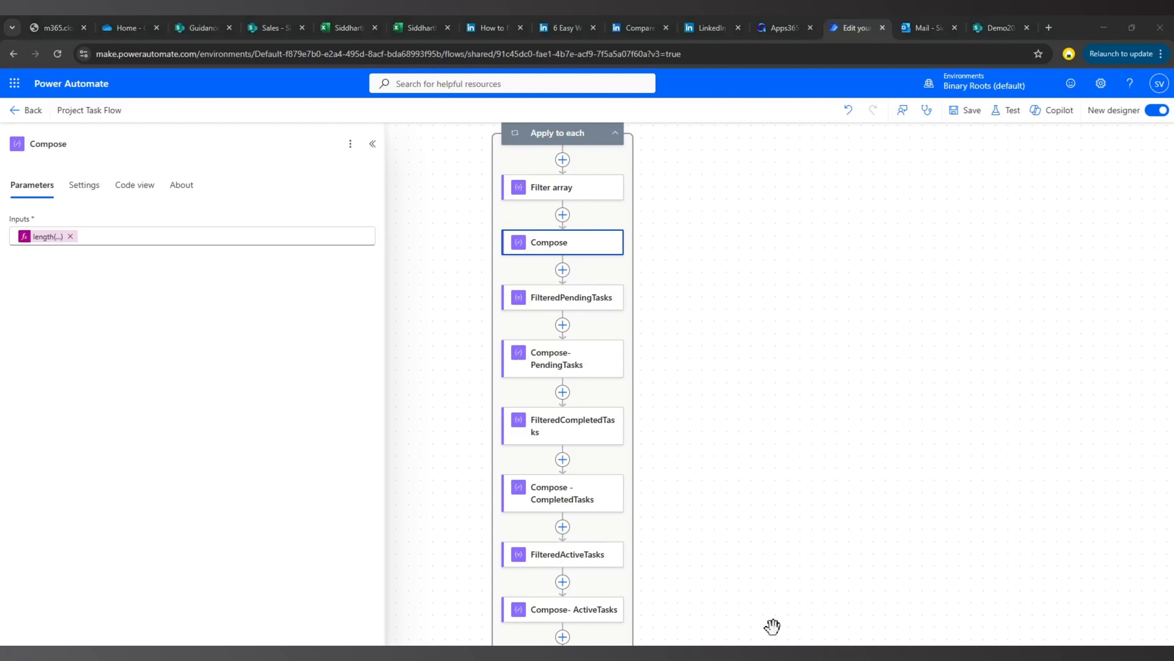
mouse_move(759, 653)
click(1158, 616)
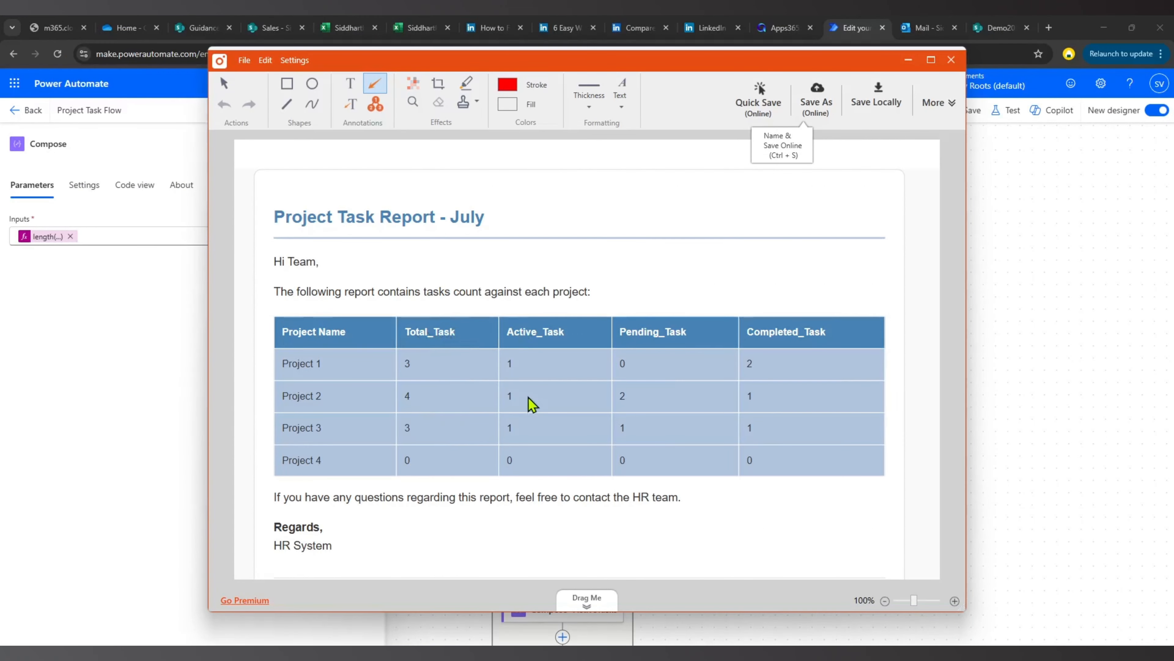
click(907, 60)
Examine the FilteredPendingTasks source and status condition, and the length expression in Compose-PendingTasks.
click(572, 298)
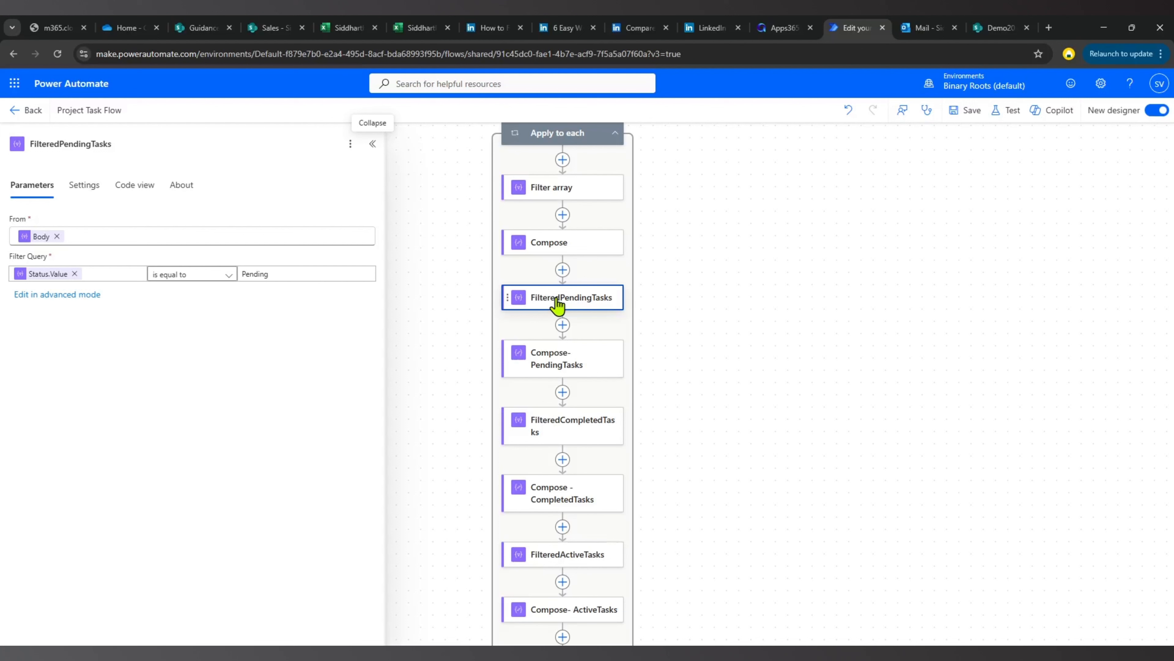
mouse_move(43, 237)
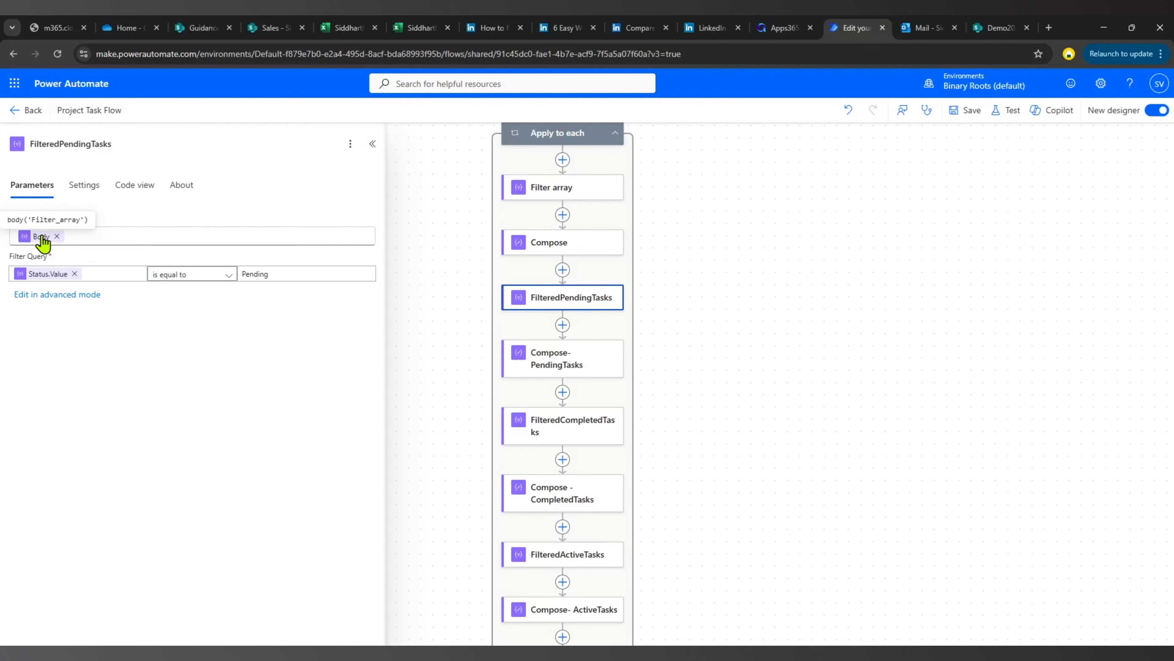
mouse_move(52, 280)
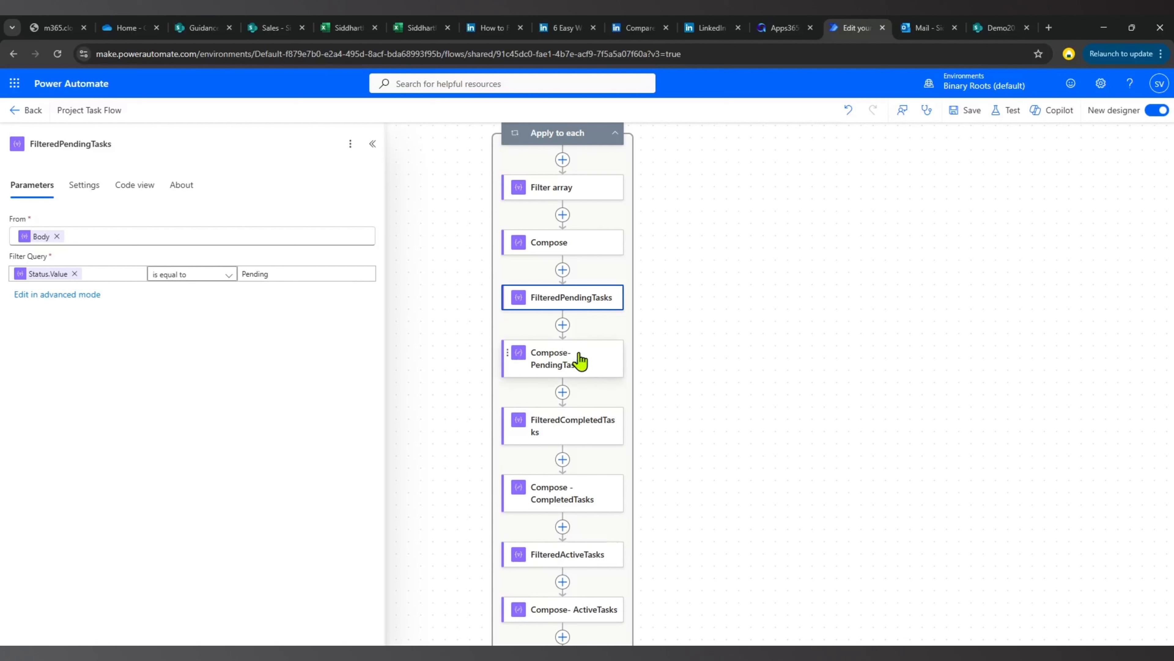
click(578, 363)
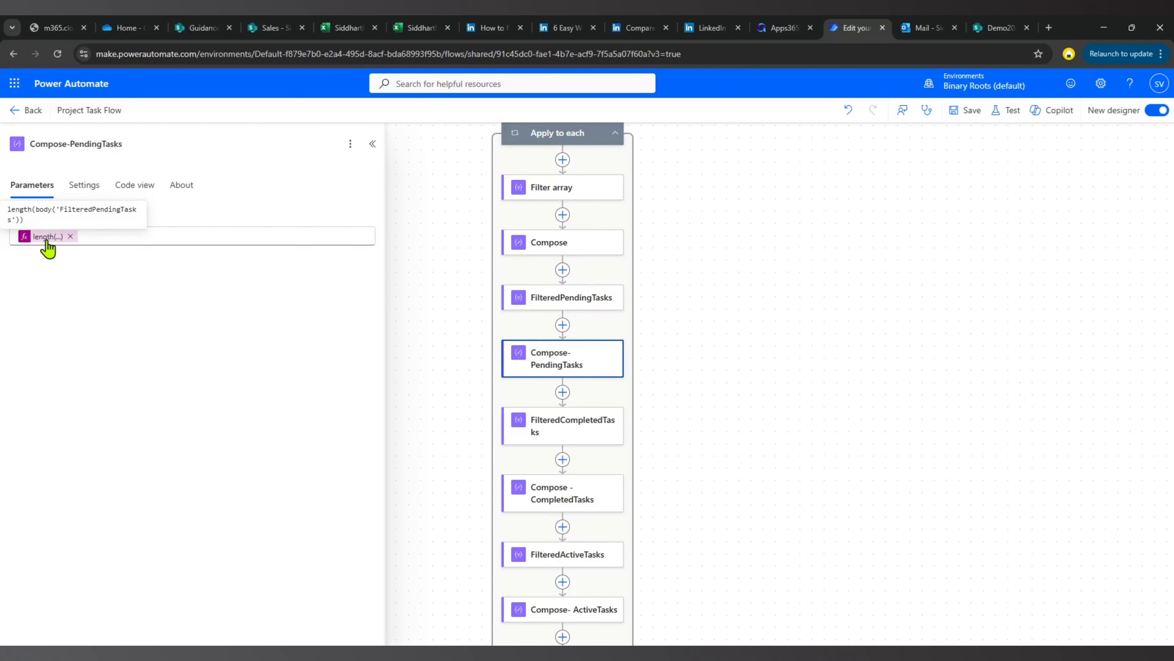
Examine the FilteredCompletedTasks status condition and the length expression in Compose -CompletedTasks.
click(561, 433)
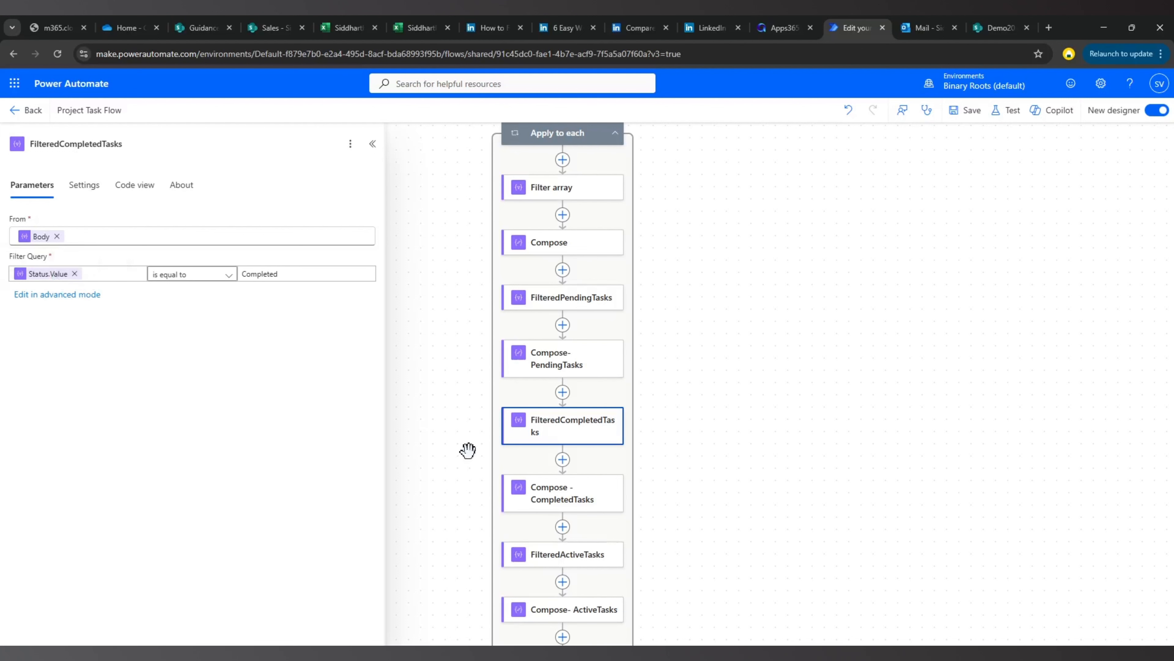
click(562, 494)
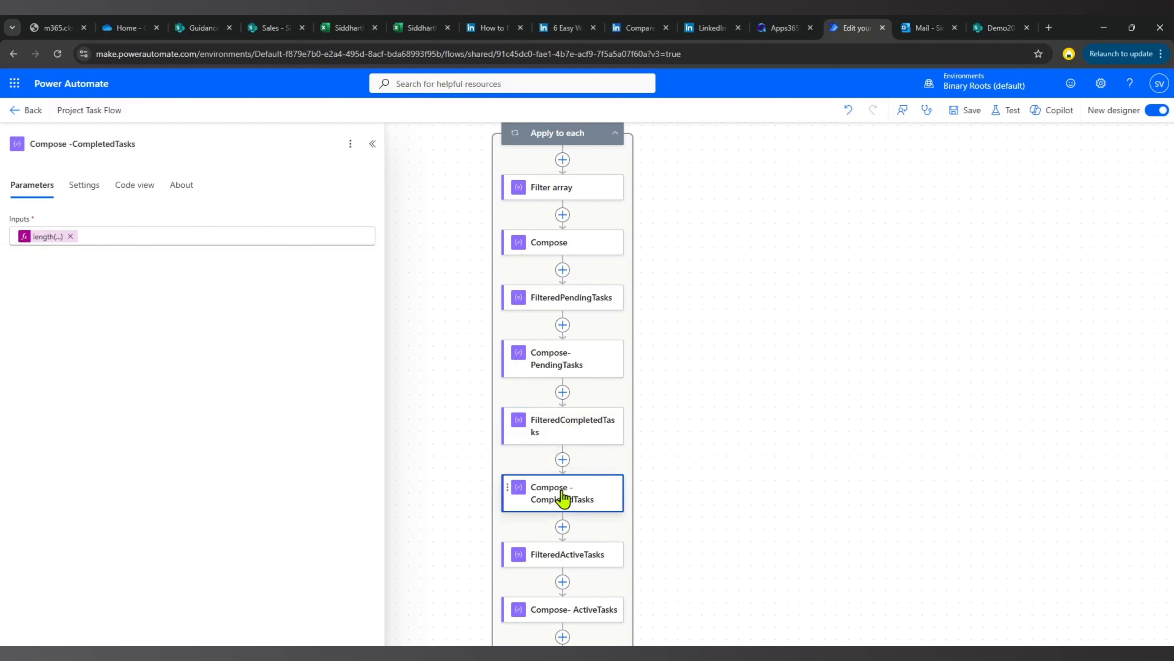
mouse_move(51, 243)
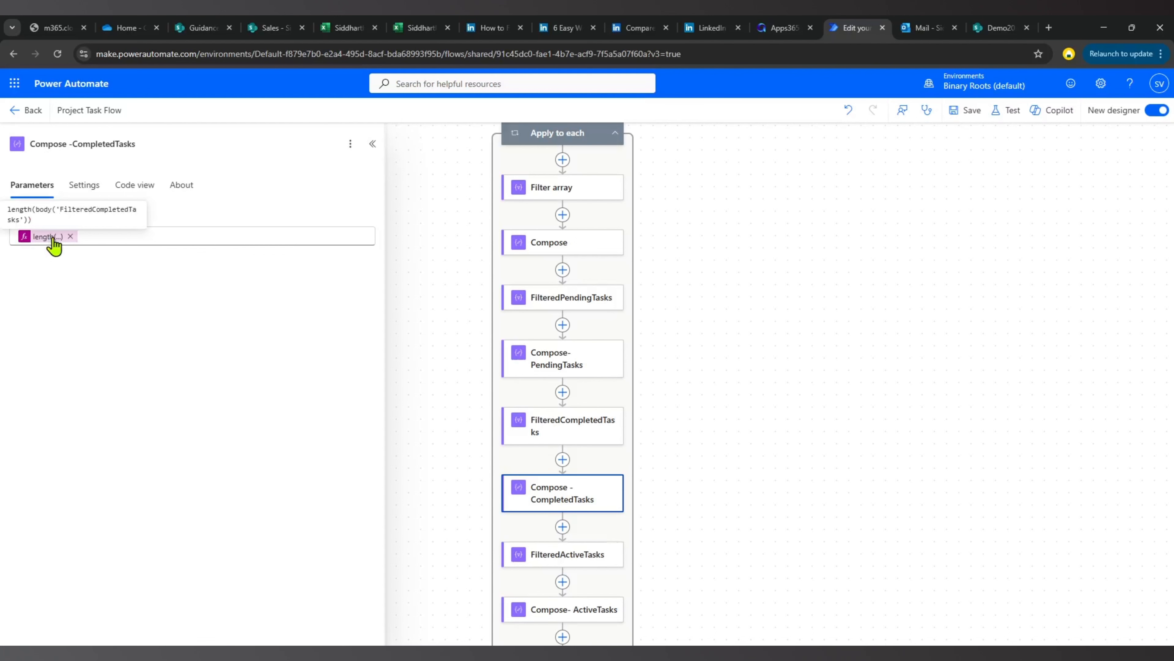
Examine the loop's Append to string variable action and the JSON expression in Compose 4.
scroll(601, 467, down, 2)
click(574, 464)
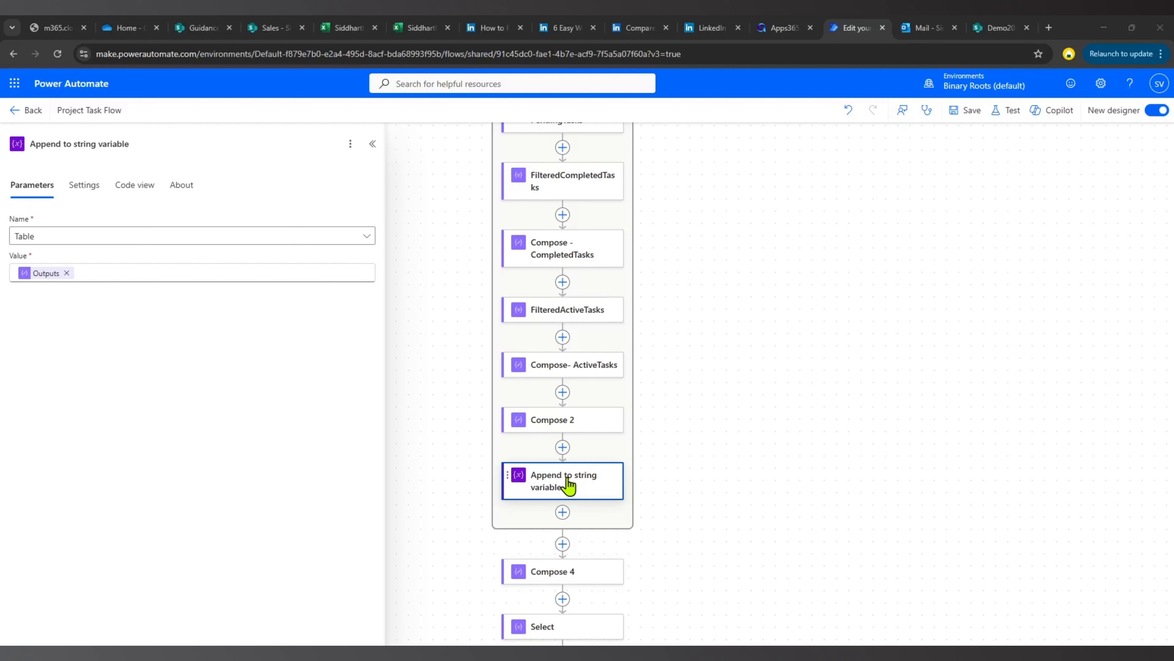
scroll(635, 390, down, 4)
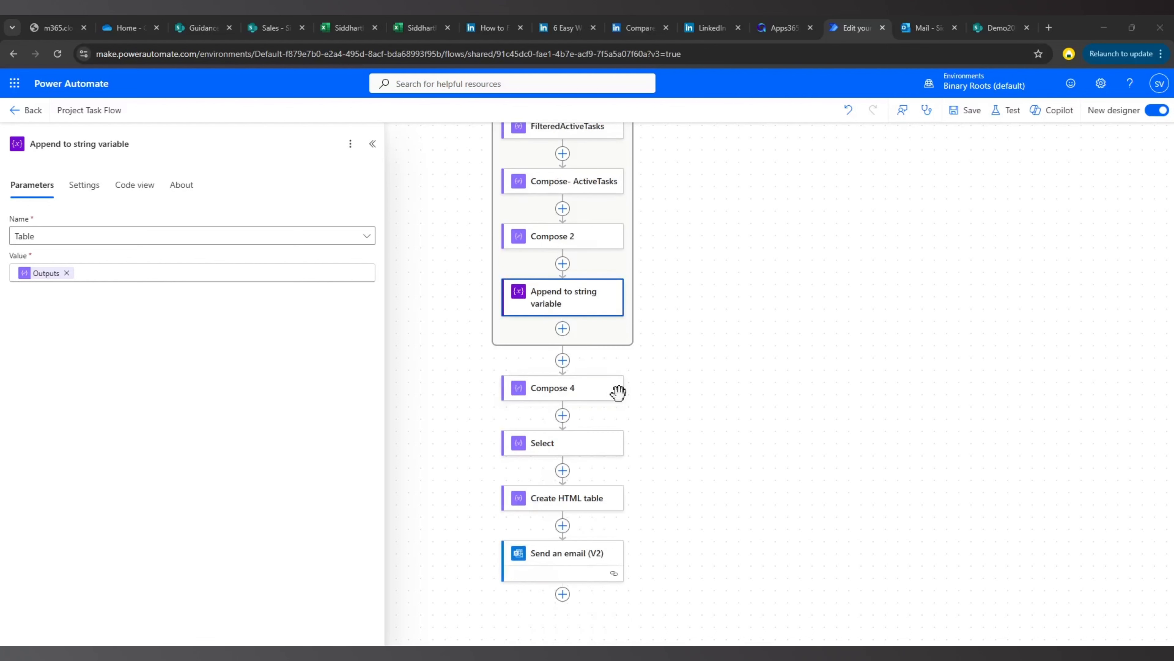
click(555, 395)
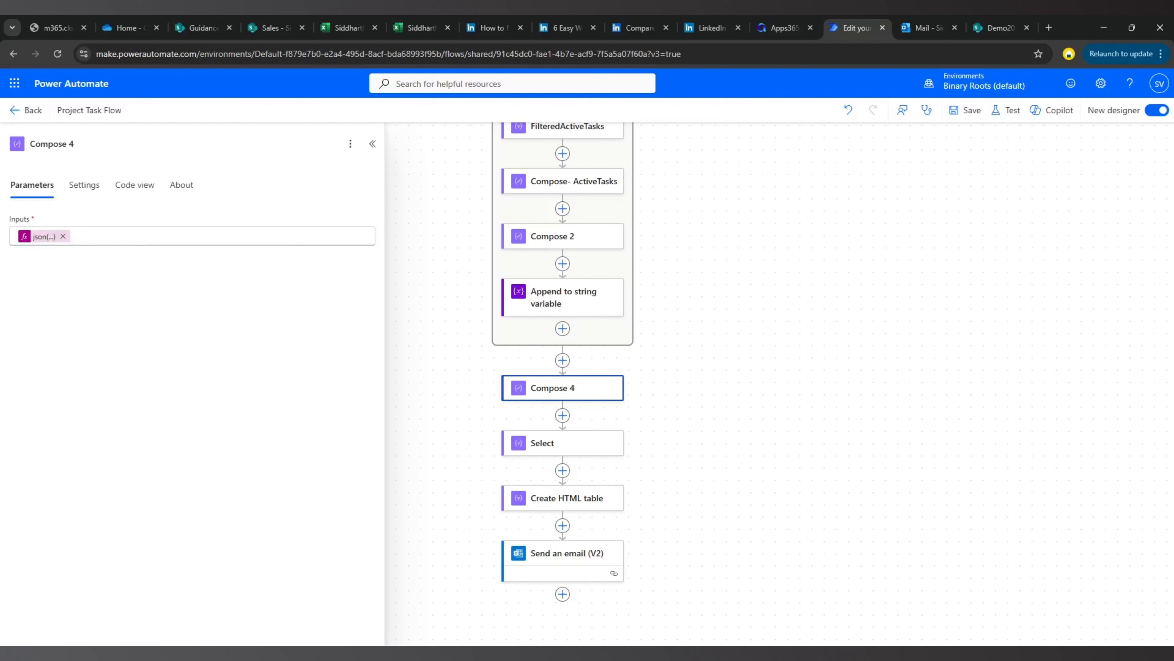
Examine the column mapping in the Select action and the source of the Create HTML table action.
click(562, 453)
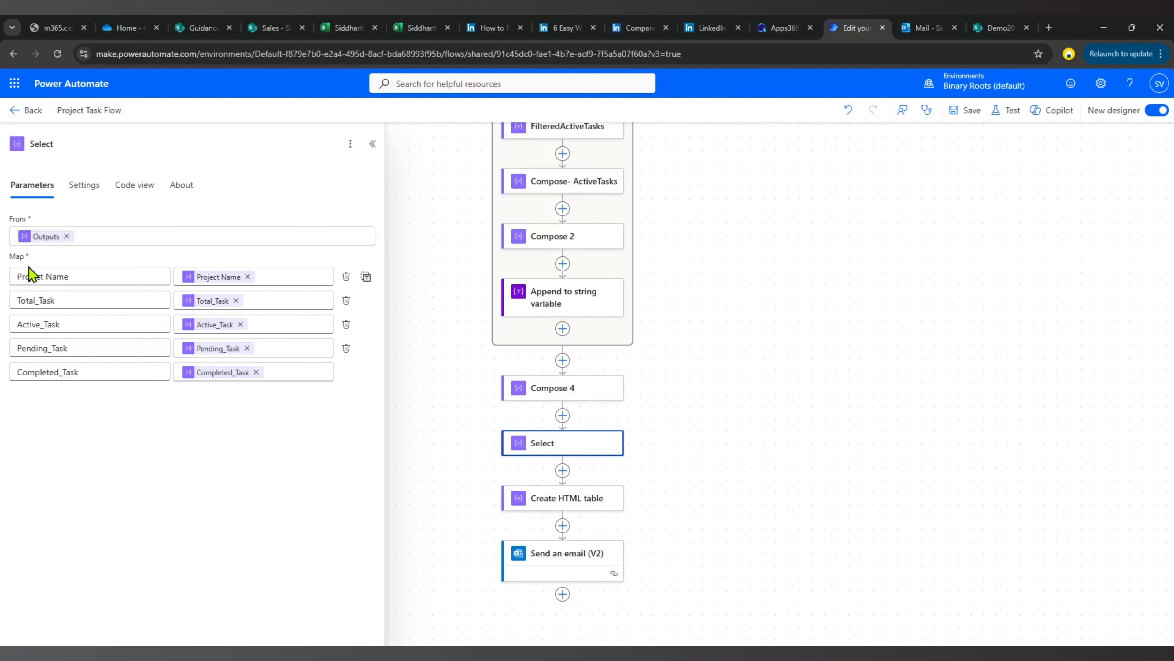
click(47, 276)
key(BackSpace)
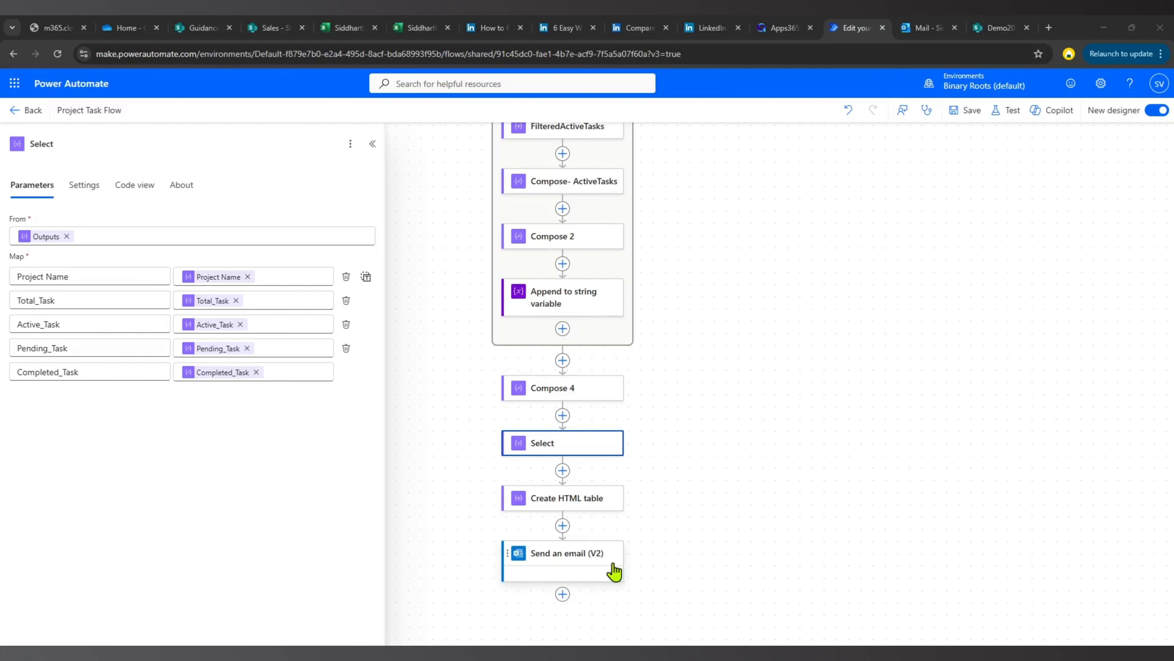
click(572, 507)
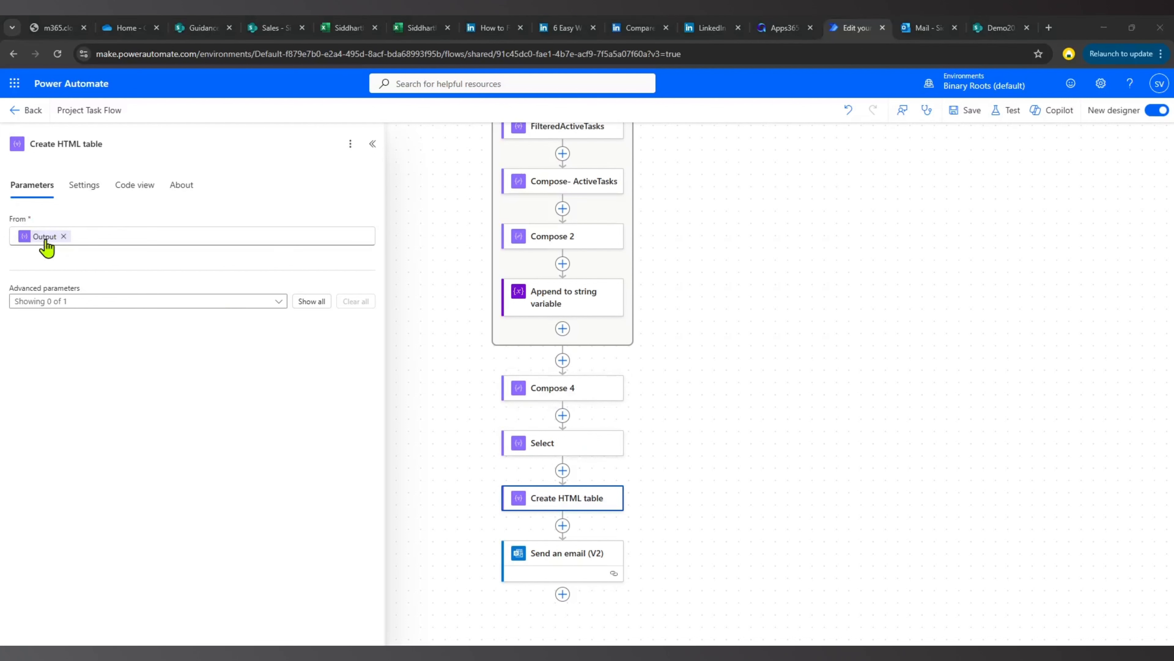
mouse_move(45, 239)
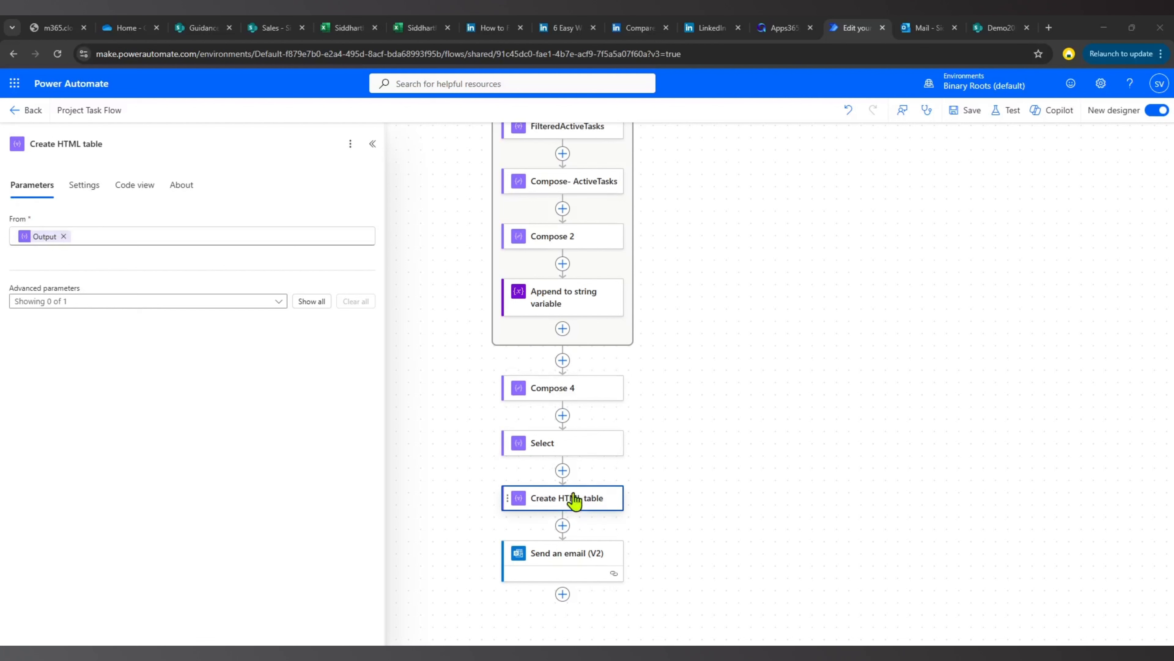
Examine the Send an email (V2) action's HTML body, including the heading with the date expression and the HTML table output.
click(566, 560)
scroll(155, 414, down, 15)
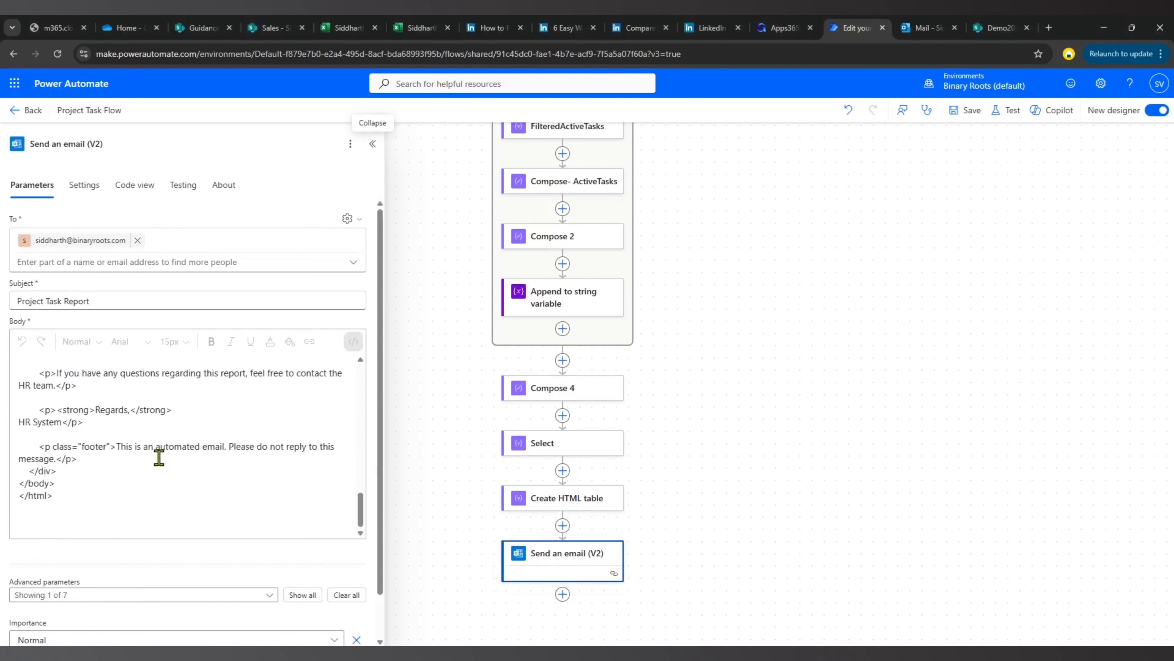
scroll(160, 458, up, 3)
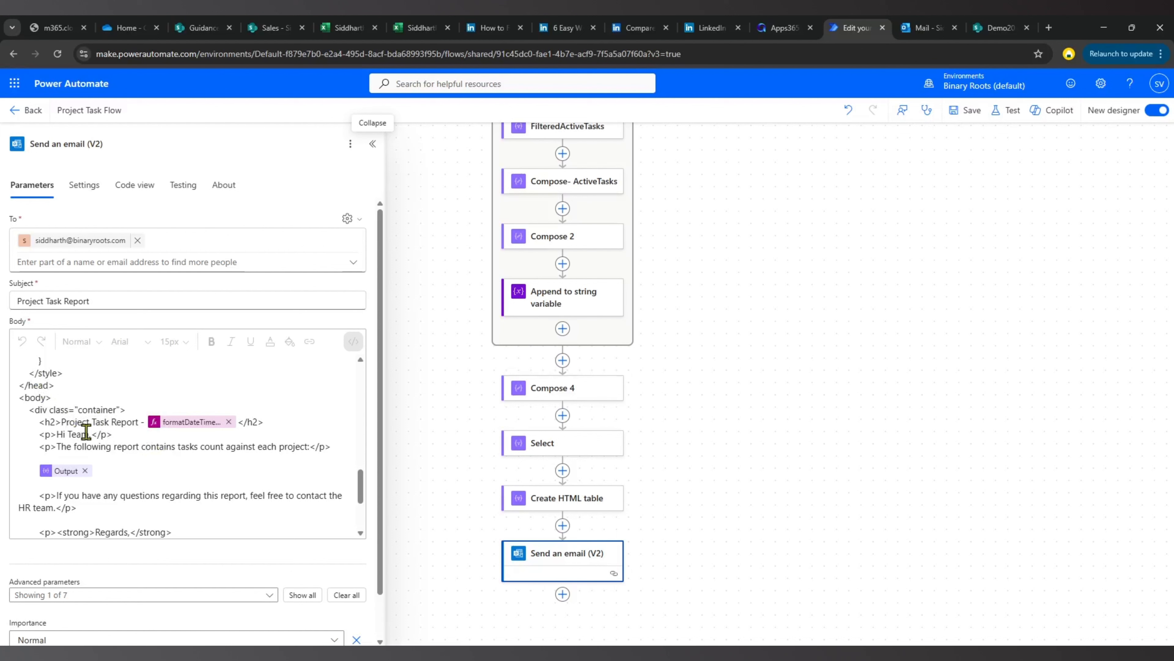
drag(47, 373, 128, 435)
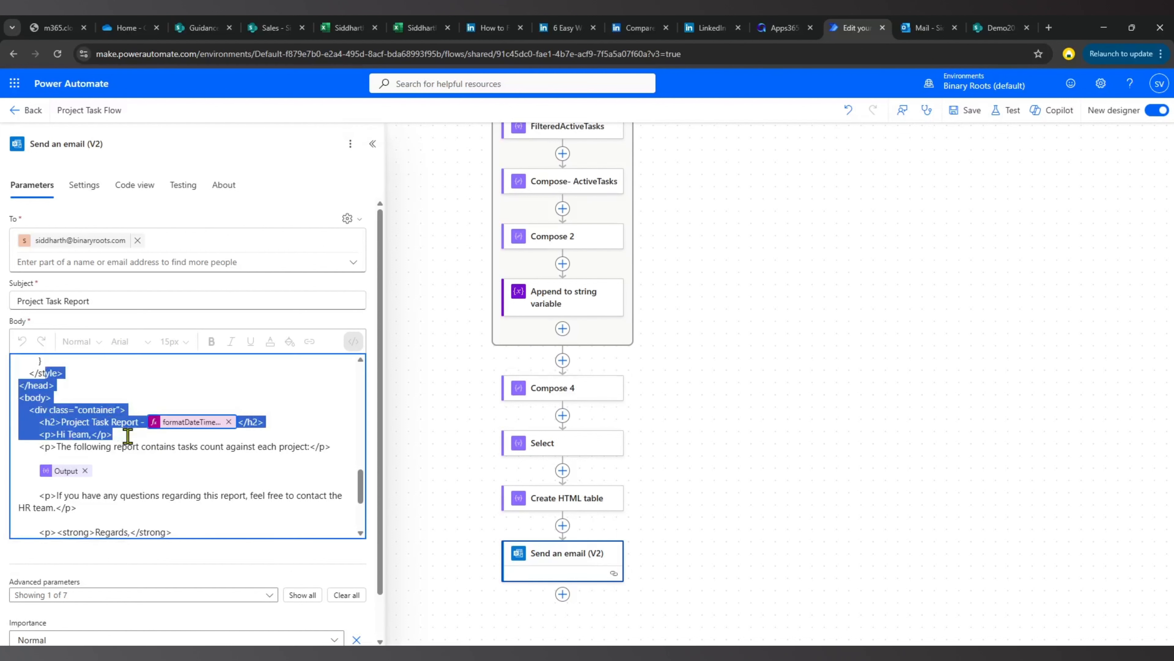
click(193, 466)
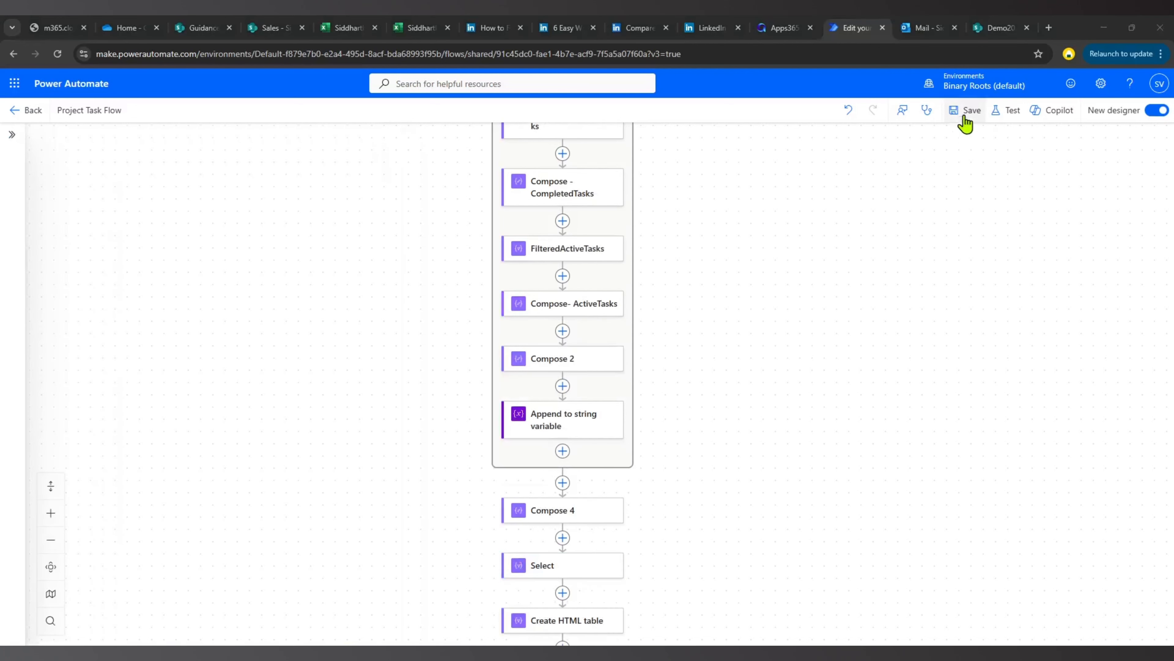
Save the flow and test it automatically with the trigger from the most recent successful test run.
click(964, 113)
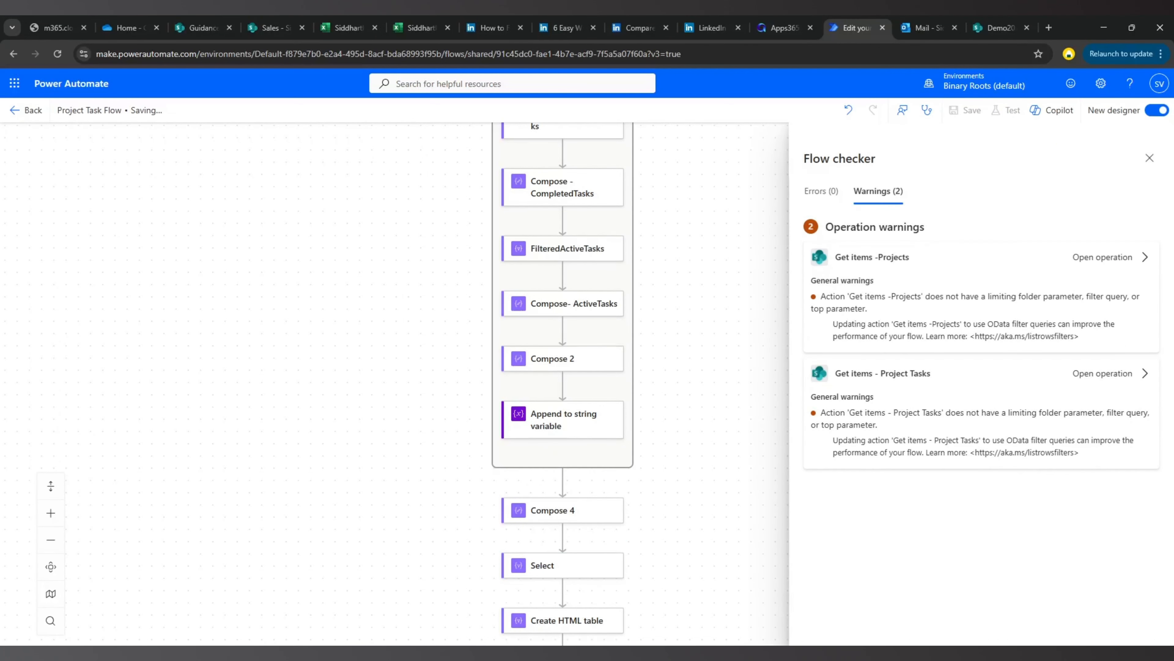
click(1154, 158)
click(1006, 111)
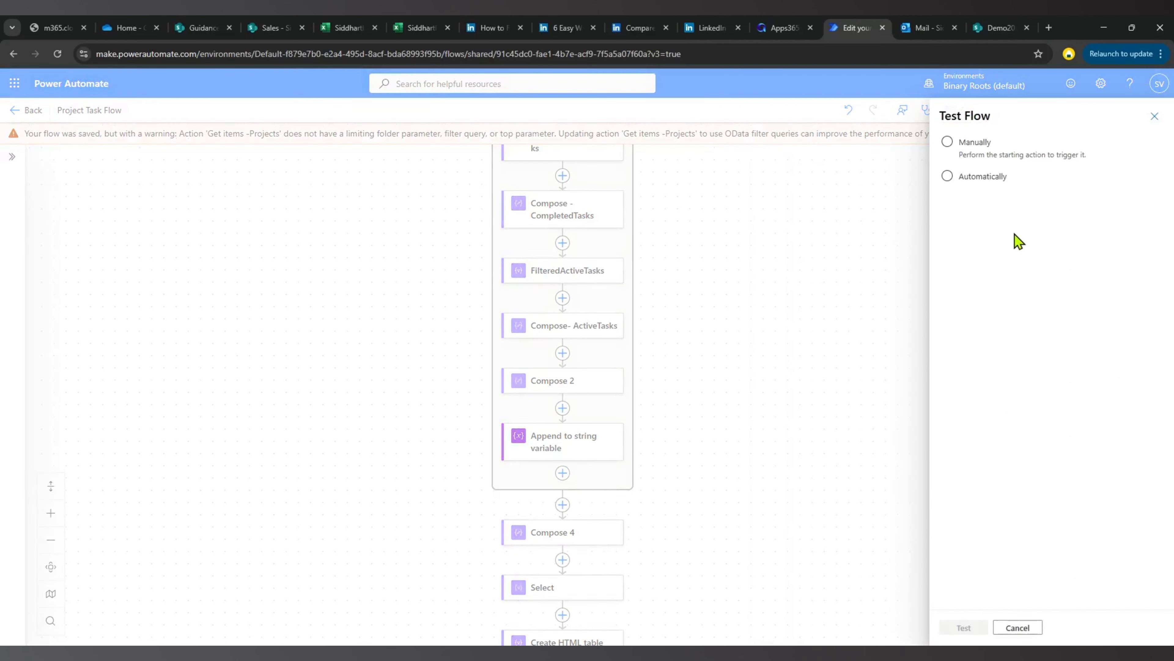
click(981, 178)
click(984, 198)
click(979, 221)
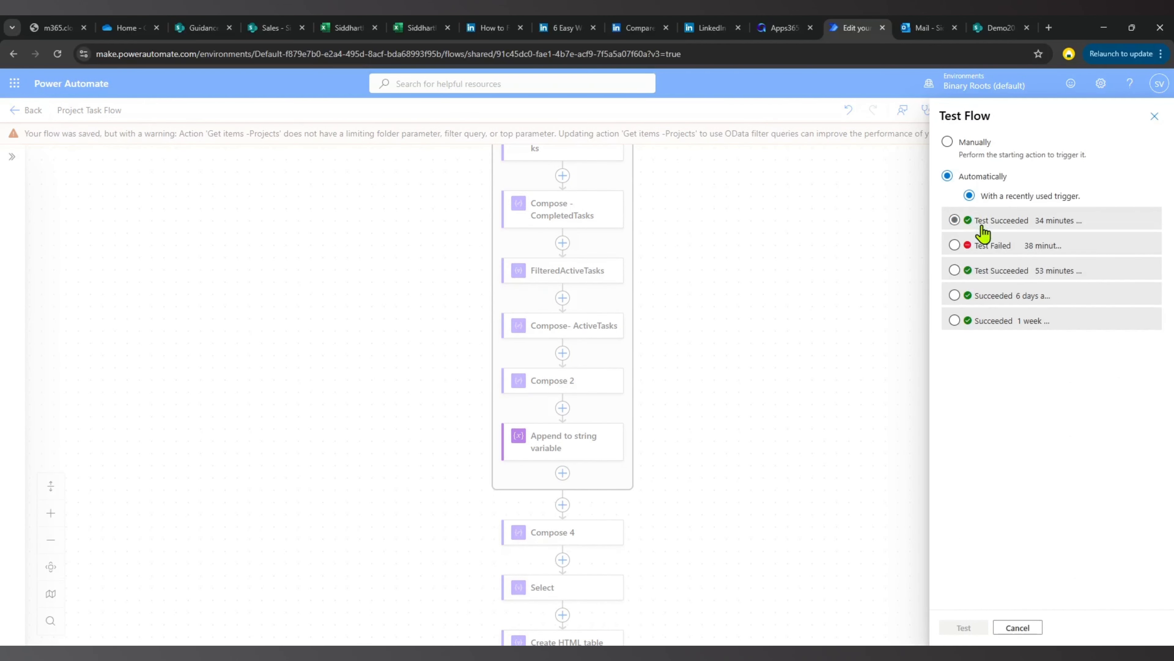
click(965, 628)
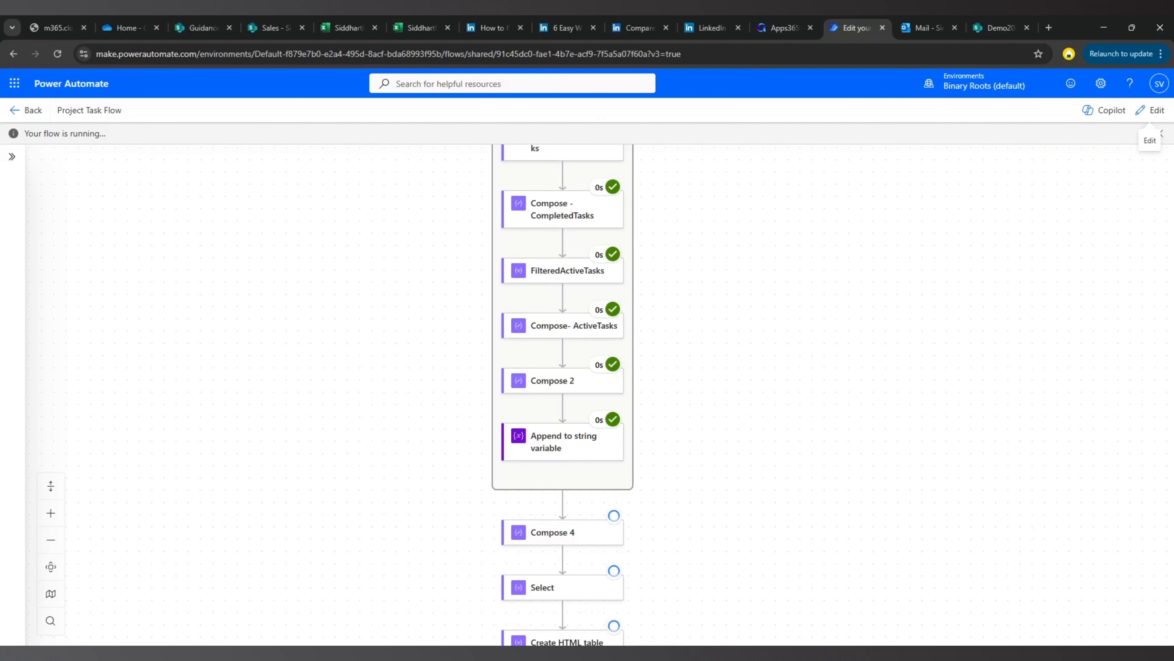
scroll(811, 361, up, 1)
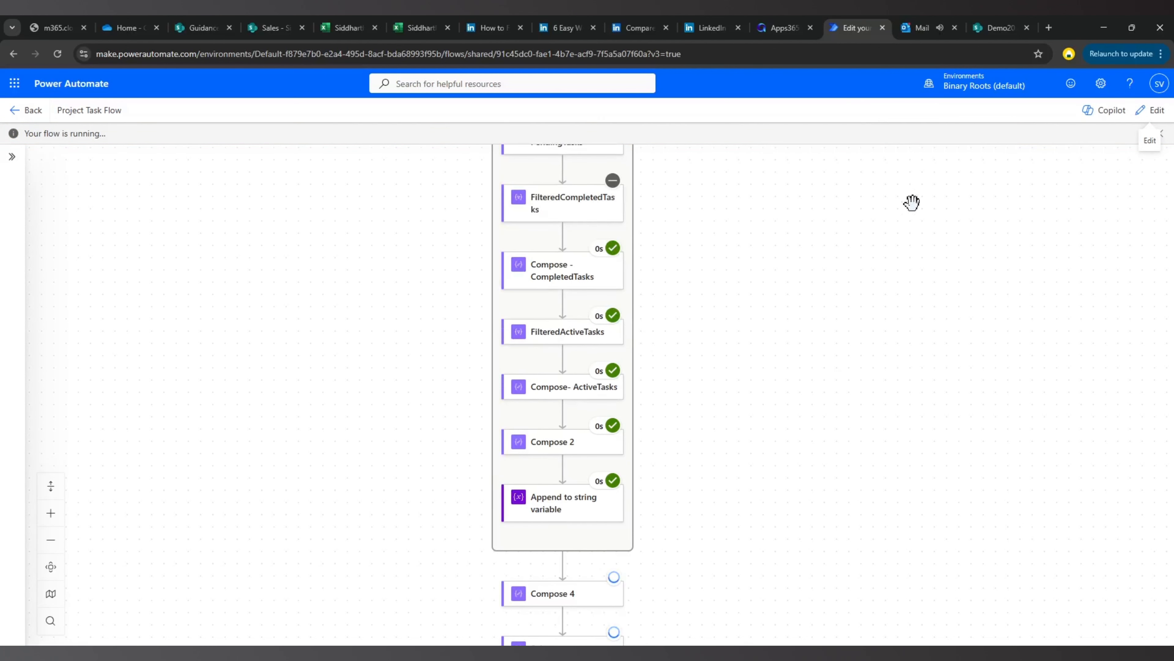
Switch to Outlook, open the newly received Project Task Report email and examine its table of task counts per project.
click(921, 29)
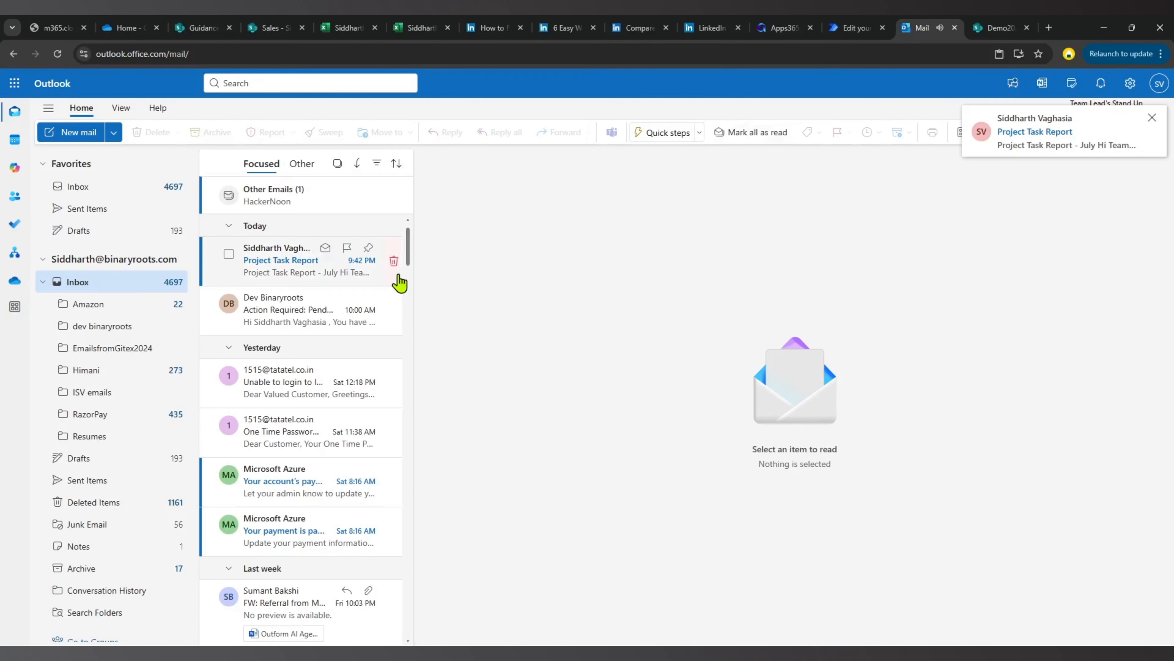
click(277, 266)
scroll(703, 347, down, 2)
scroll(495, 191, up, 2)
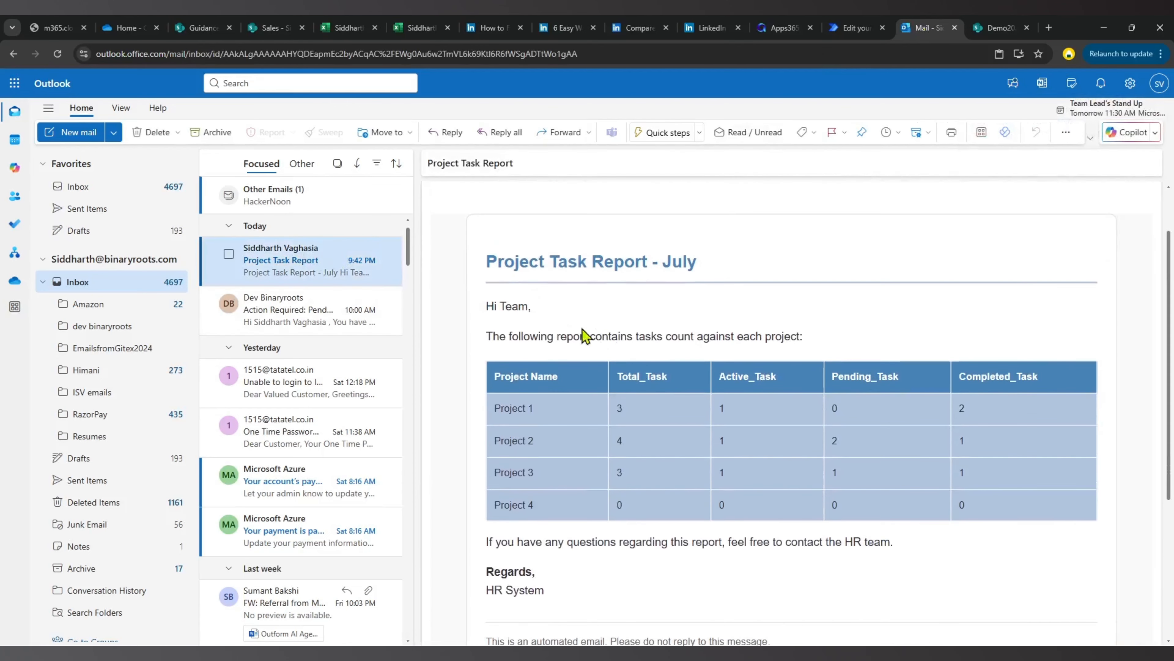
drag(488, 307, 661, 439)
drag(622, 393, 666, 453)
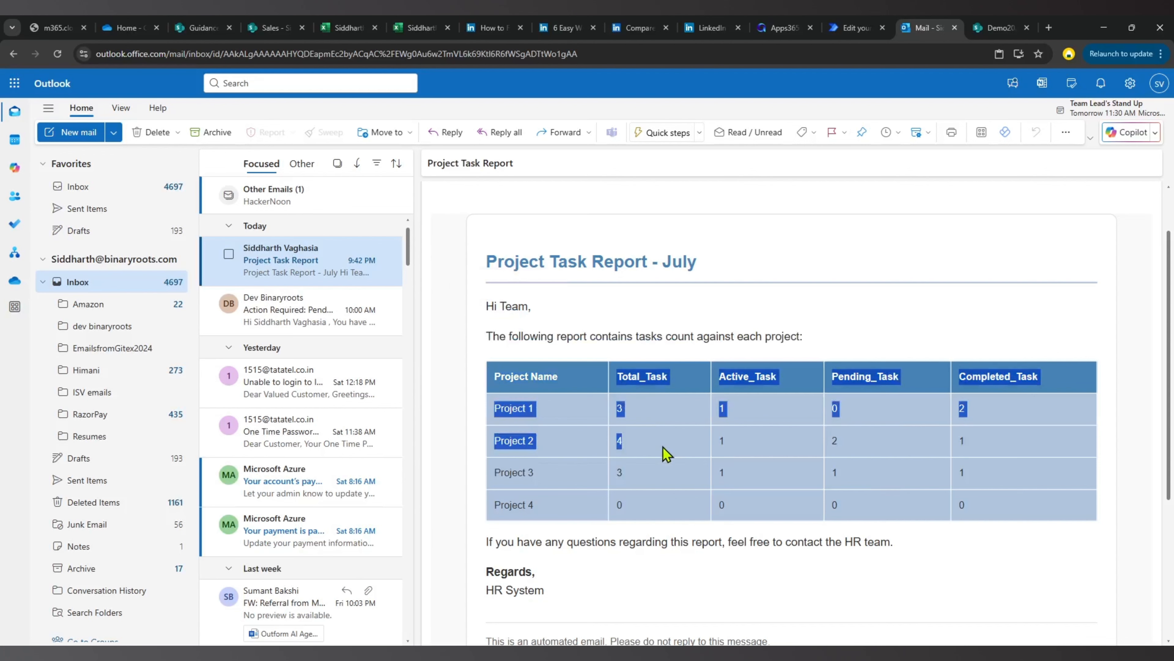
Switch back to Power Automate and examine the raw inputs of the Apply to each loop in the test run.
click(856, 28)
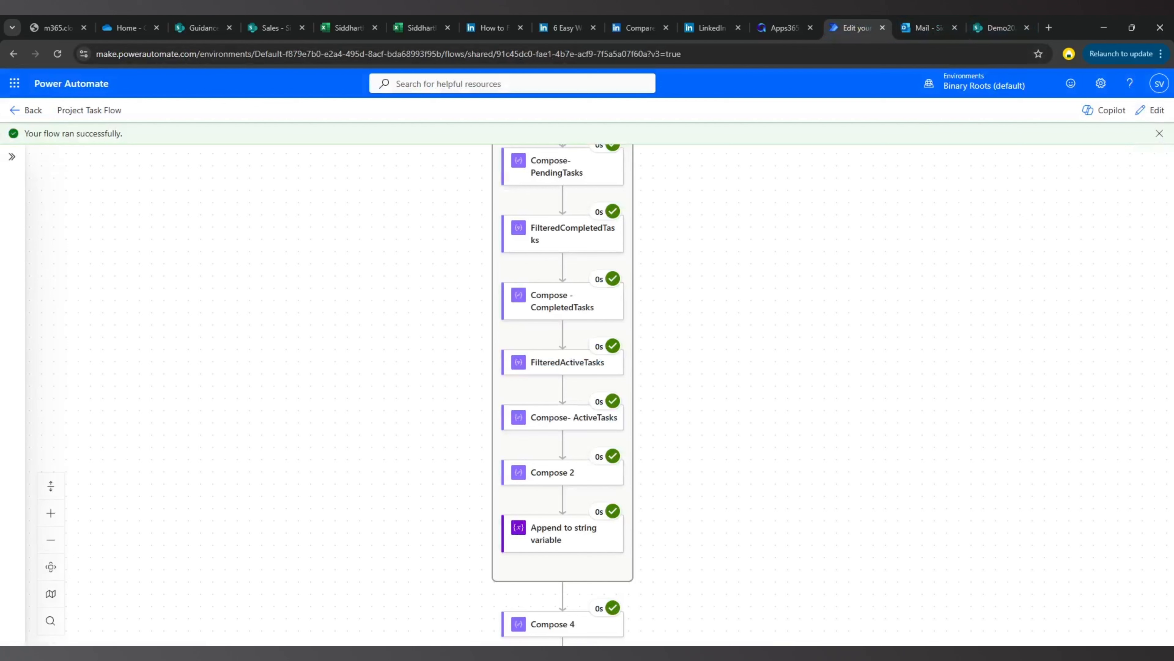
scroll(740, 324, up, 10)
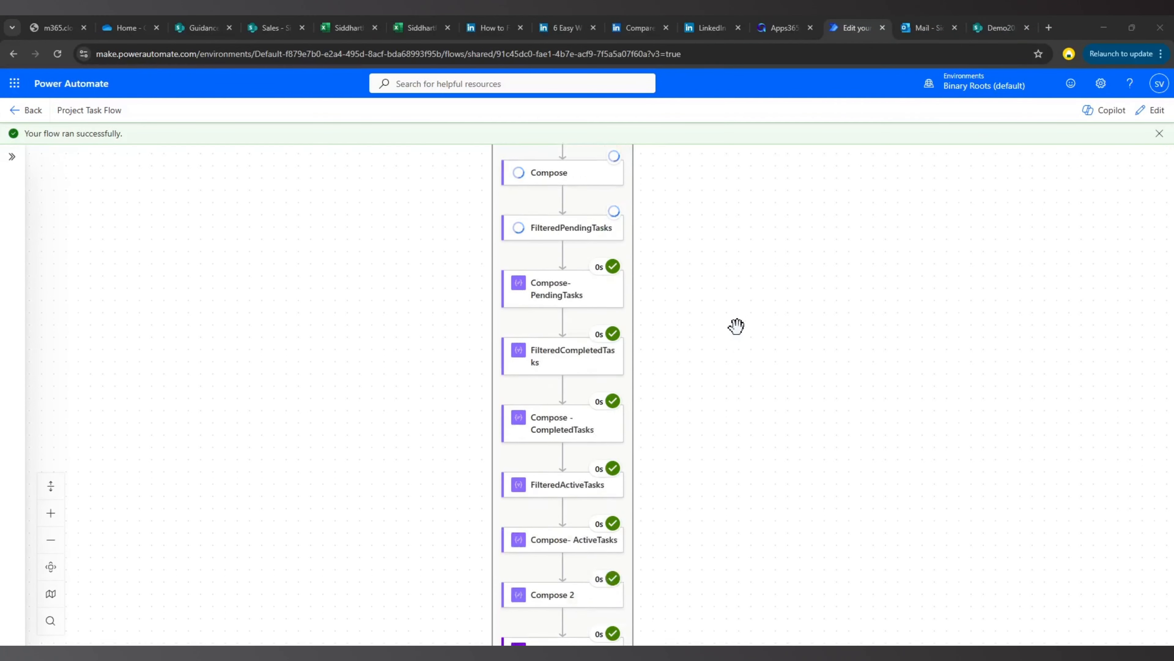
scroll(736, 326, up, 3)
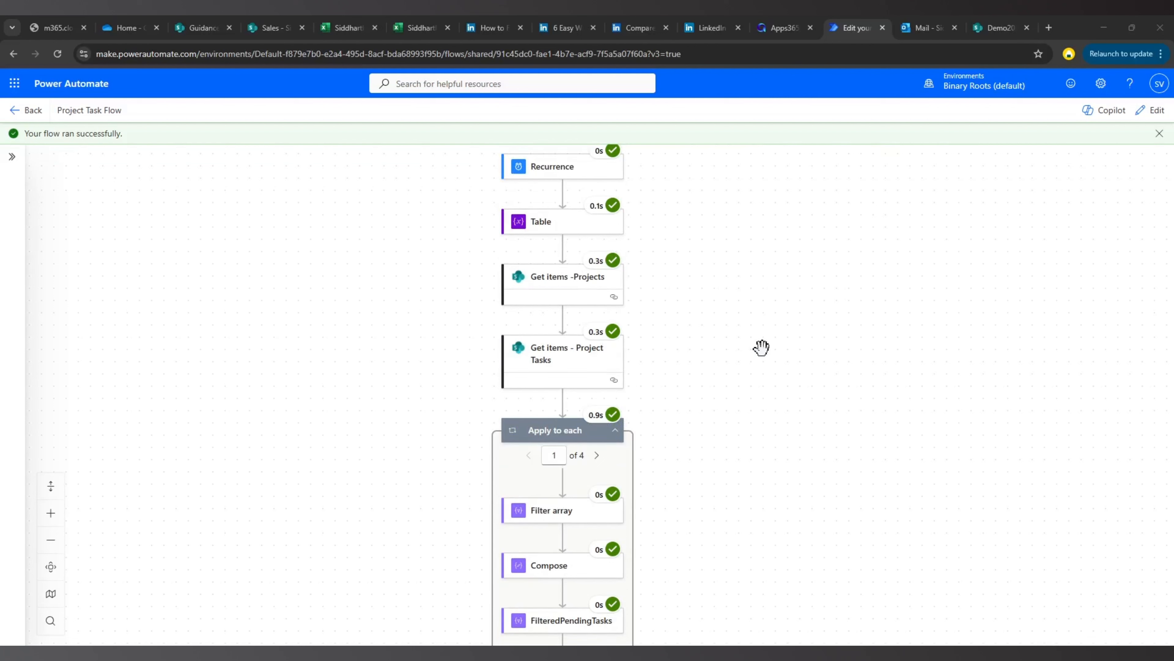
scroll(761, 347, up, 2)
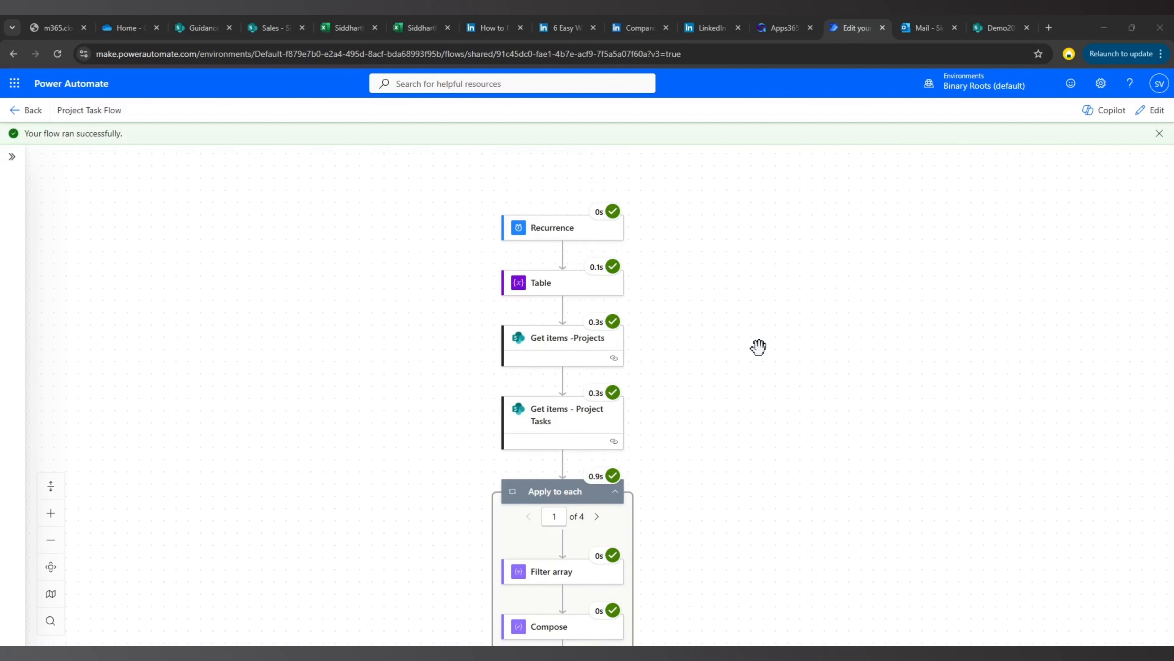
scroll(670, 384, down, 3)
scroll(615, 409, up, 1)
click(544, 435)
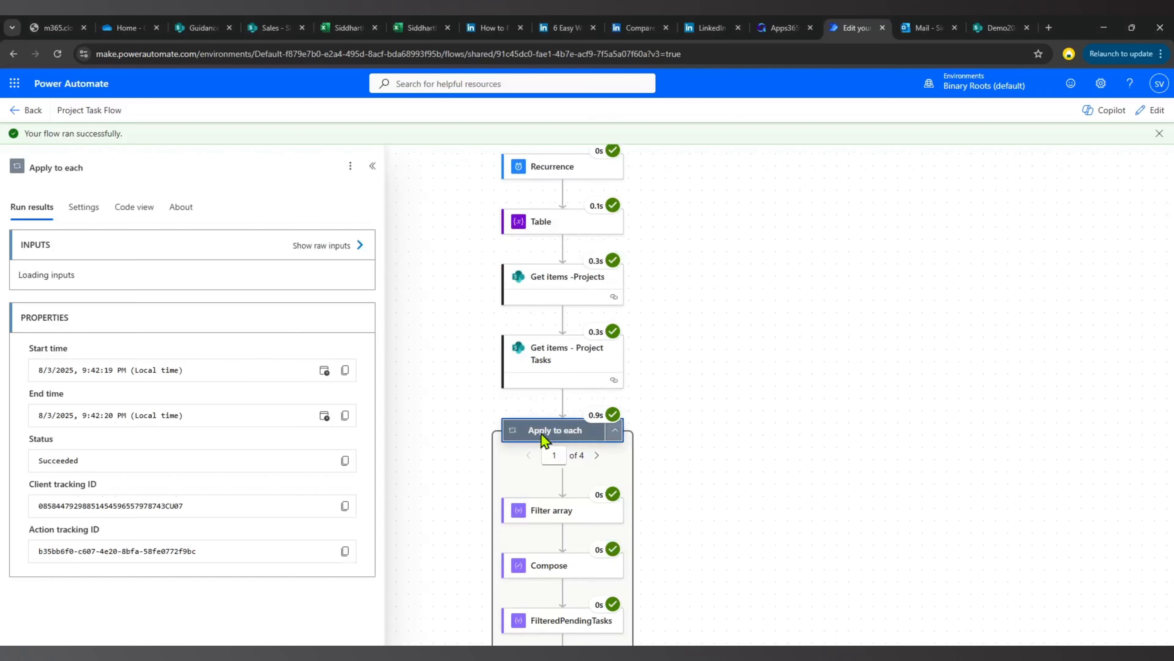
click(309, 252)
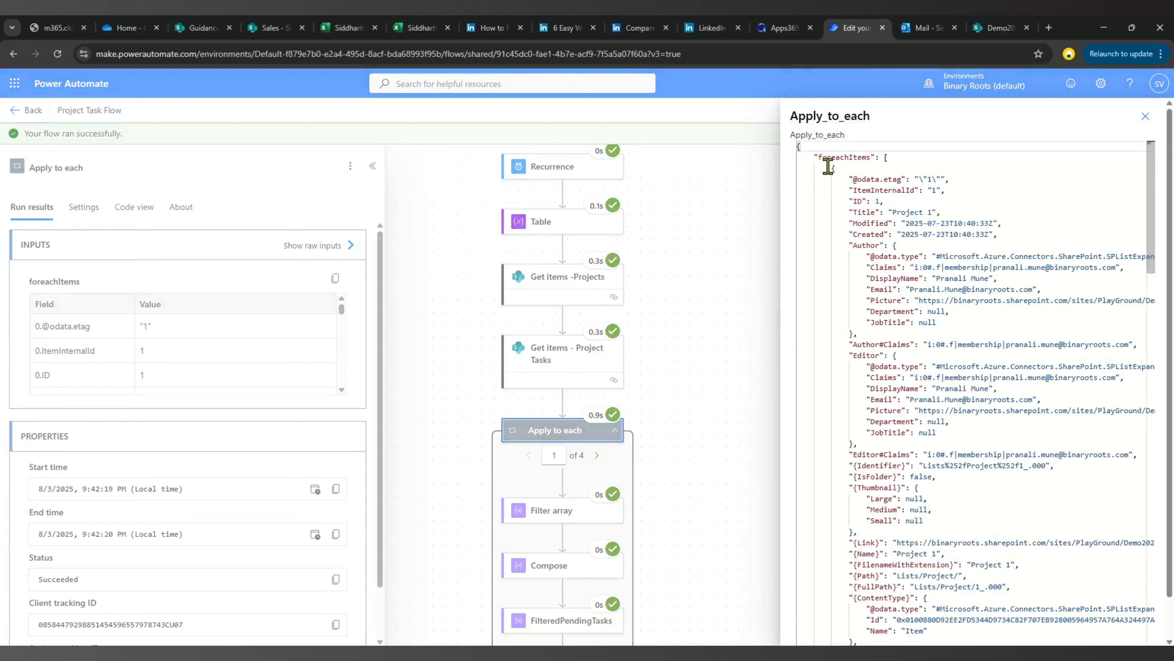
scroll(888, 393, down, 10)
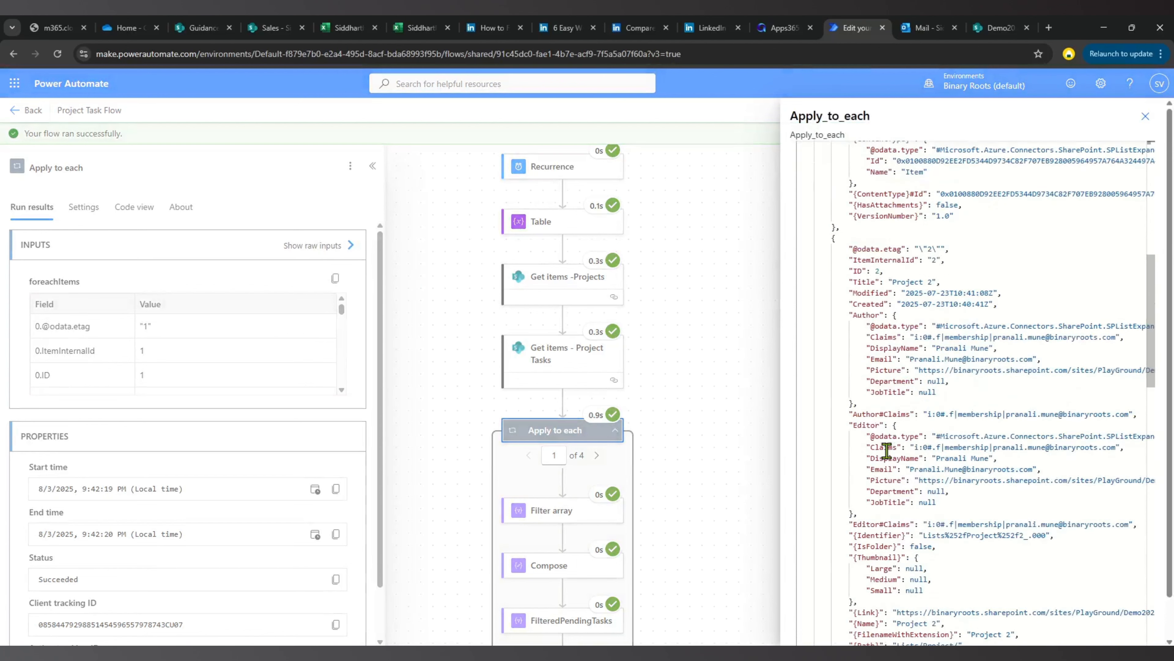
scroll(887, 451, down, 9)
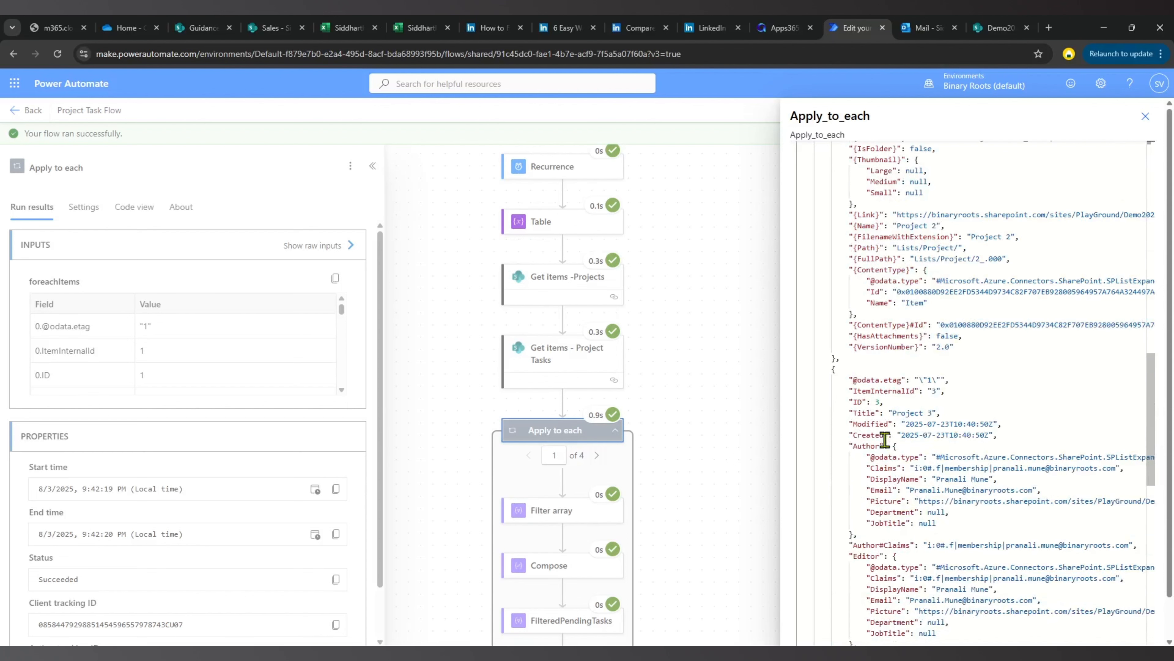
click(1145, 116)
Compare the raw inputs and raw outputs of the Filter array action in the loop's first iteration.
click(553, 513)
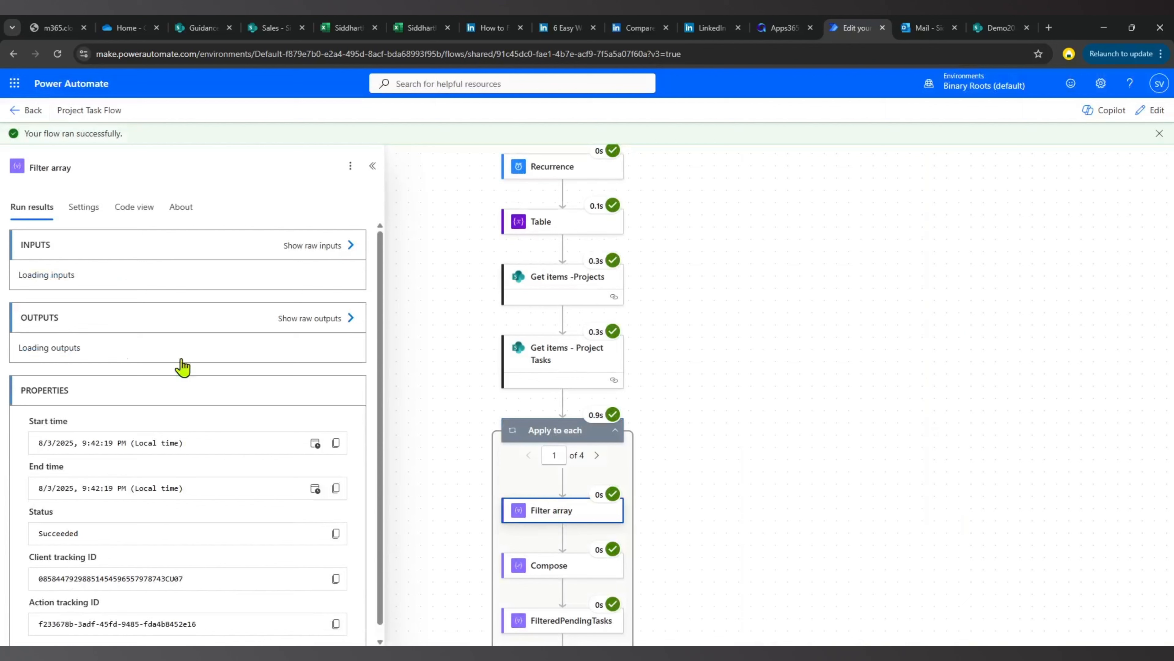
click(313, 252)
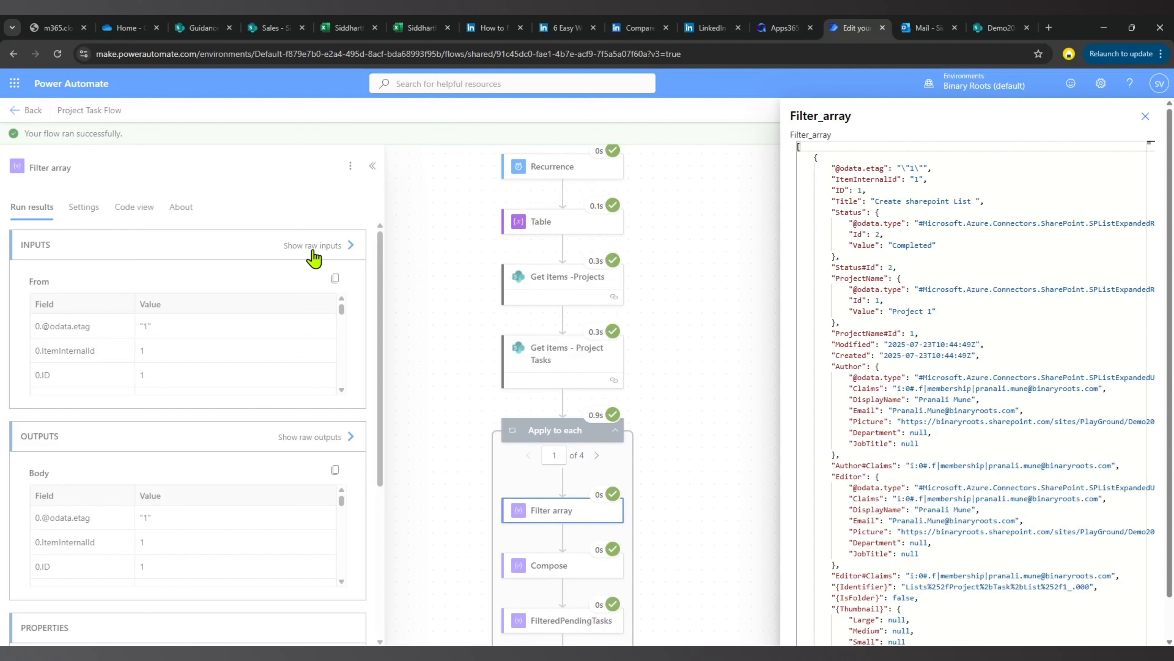
key(Escape)
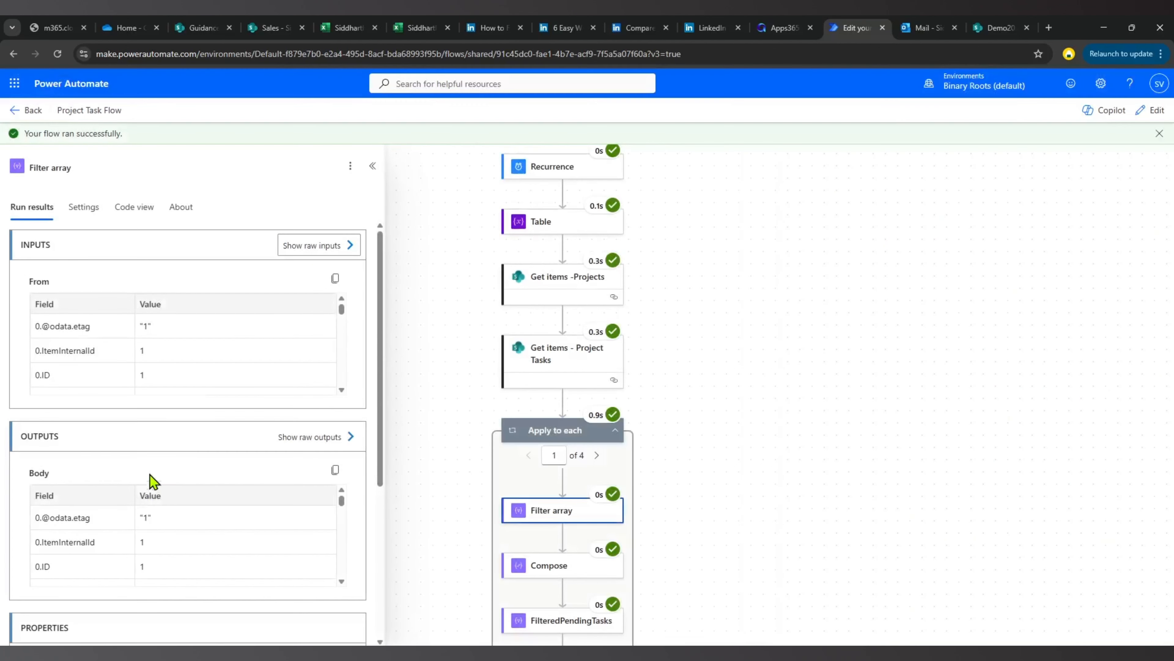
click(307, 436)
scroll(931, 457, down, 5)
scroll(931, 458, down, 5)
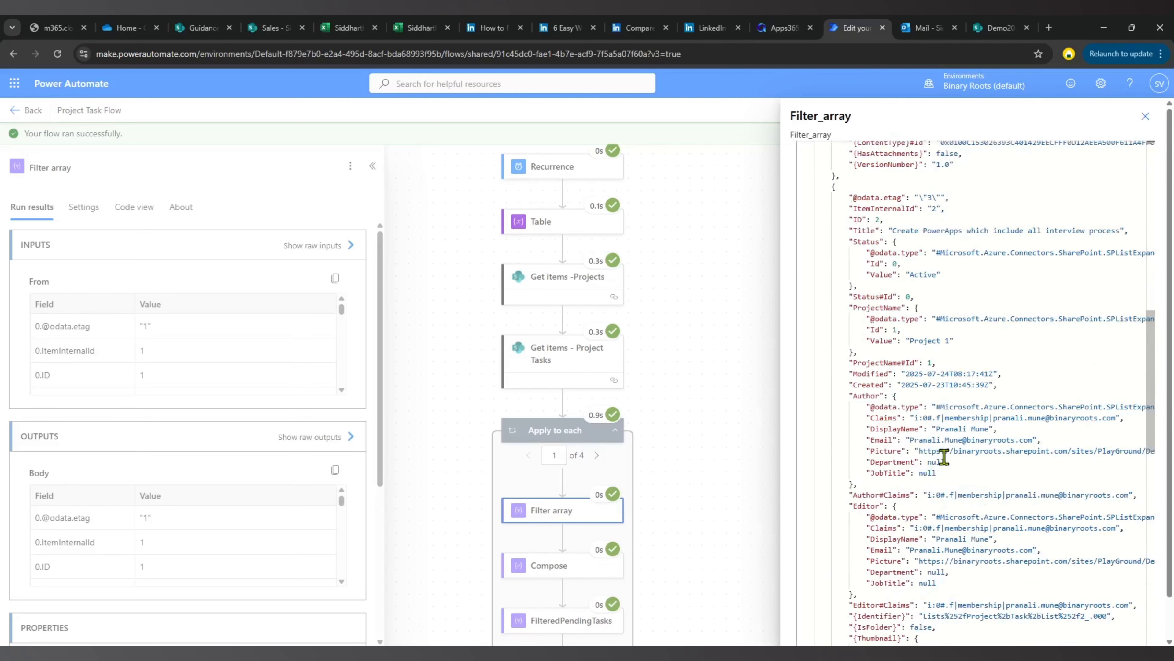
scroll(944, 457, down, 10)
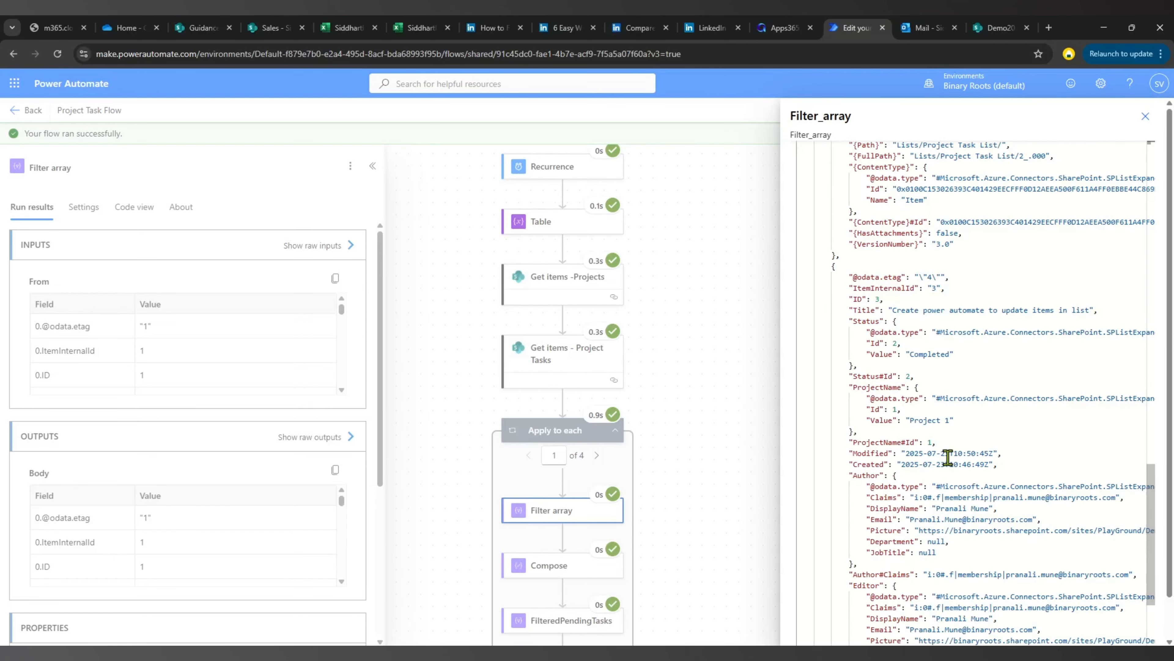
scroll(978, 358, down, 1)
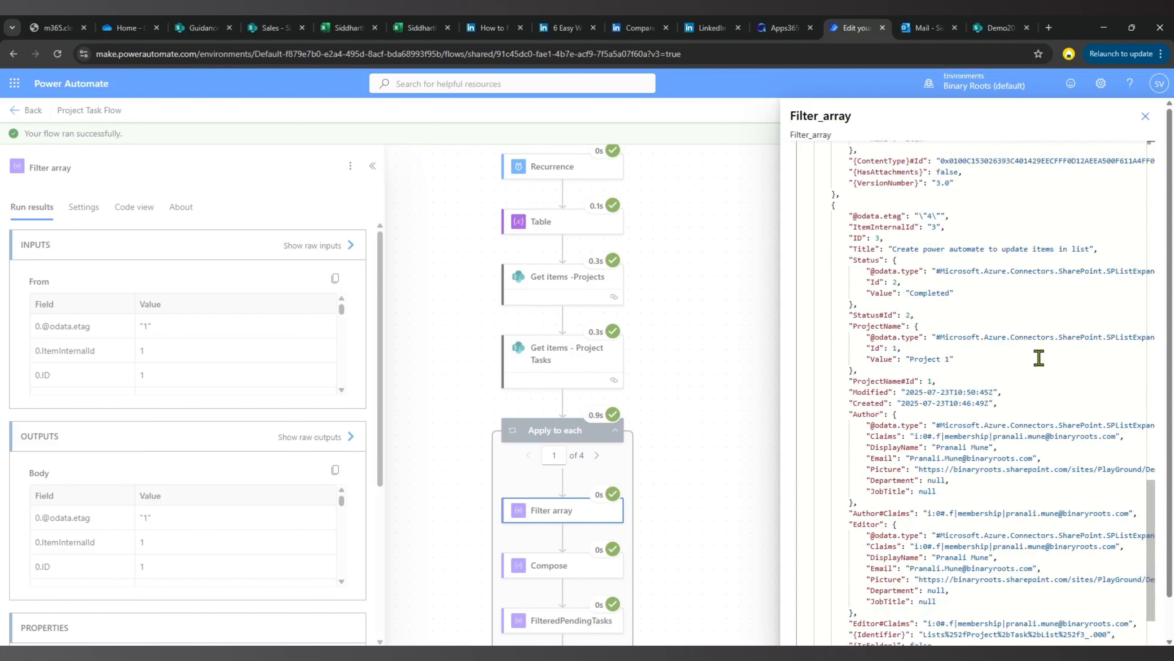
click(1146, 116)
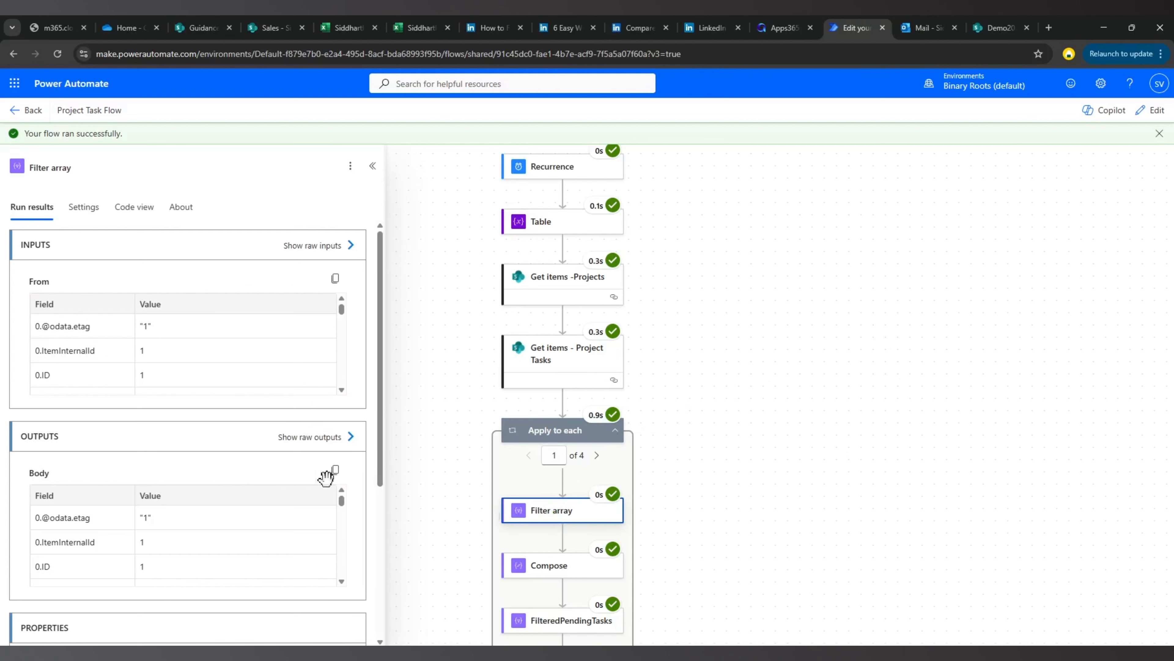
click(323, 246)
drag(850, 168, 945, 498)
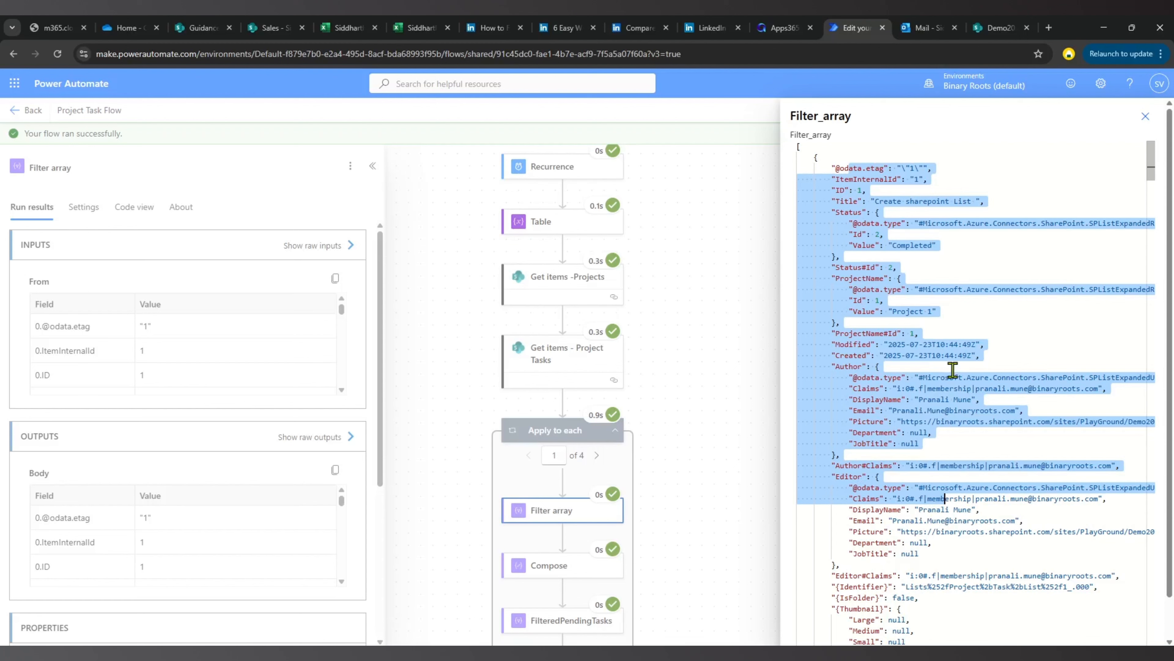
click(703, 376)
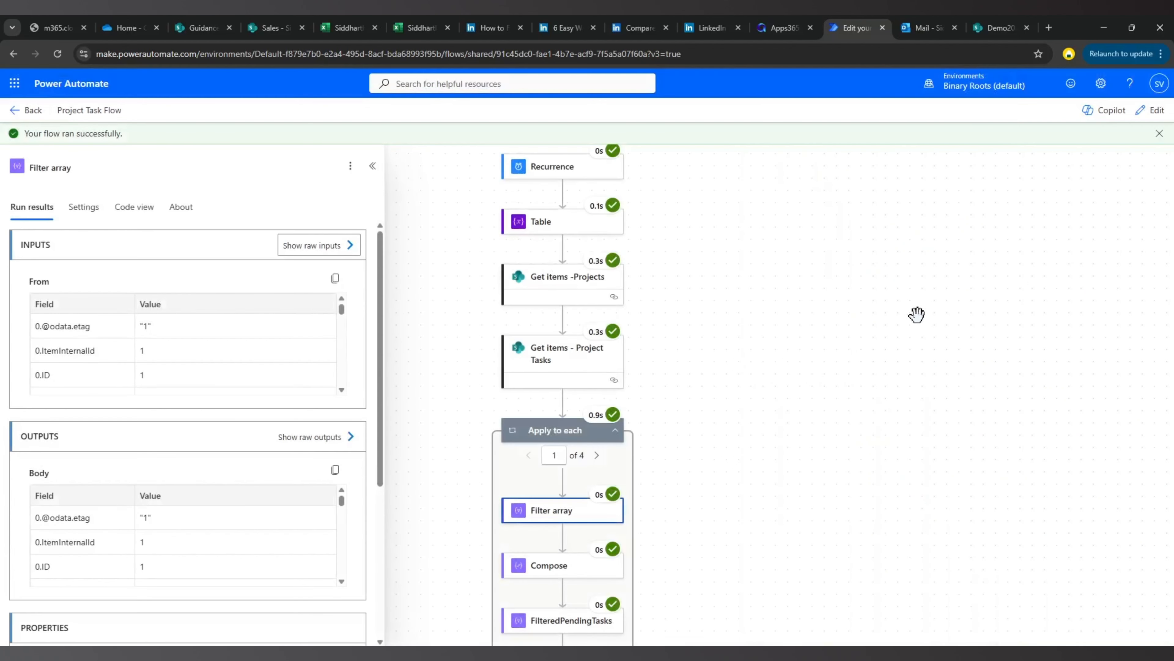
Check the Compose action's output and the FilteredPendingTasks raw outputs for the loop's first iteration.
scroll(849, 371, down, 2)
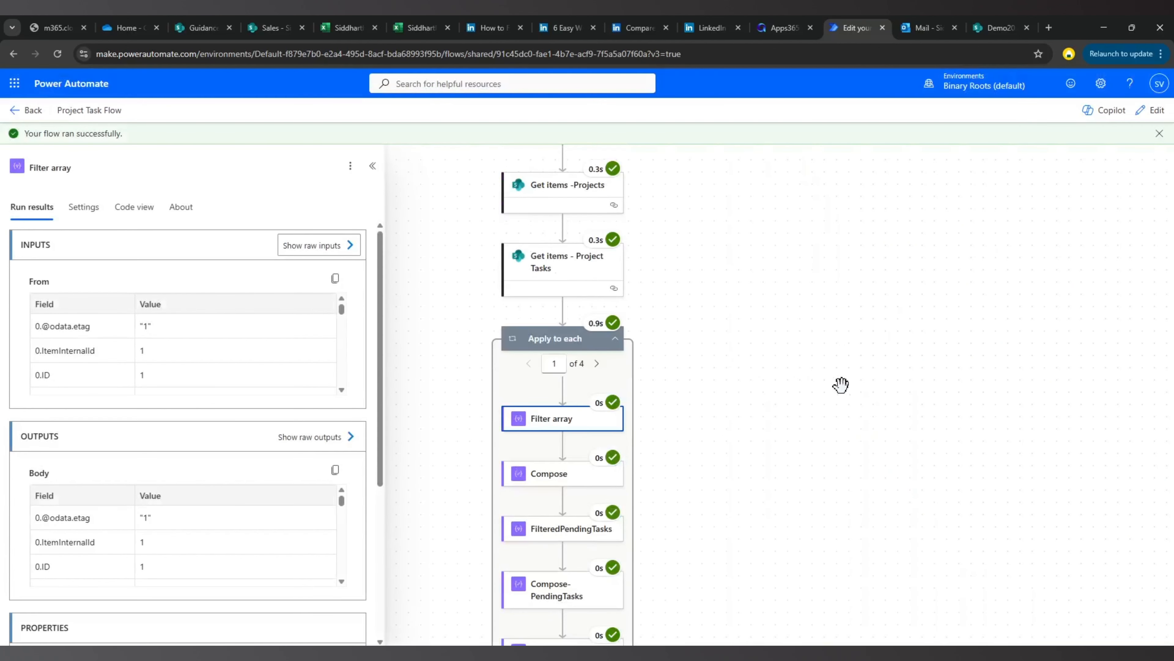
click(537, 475)
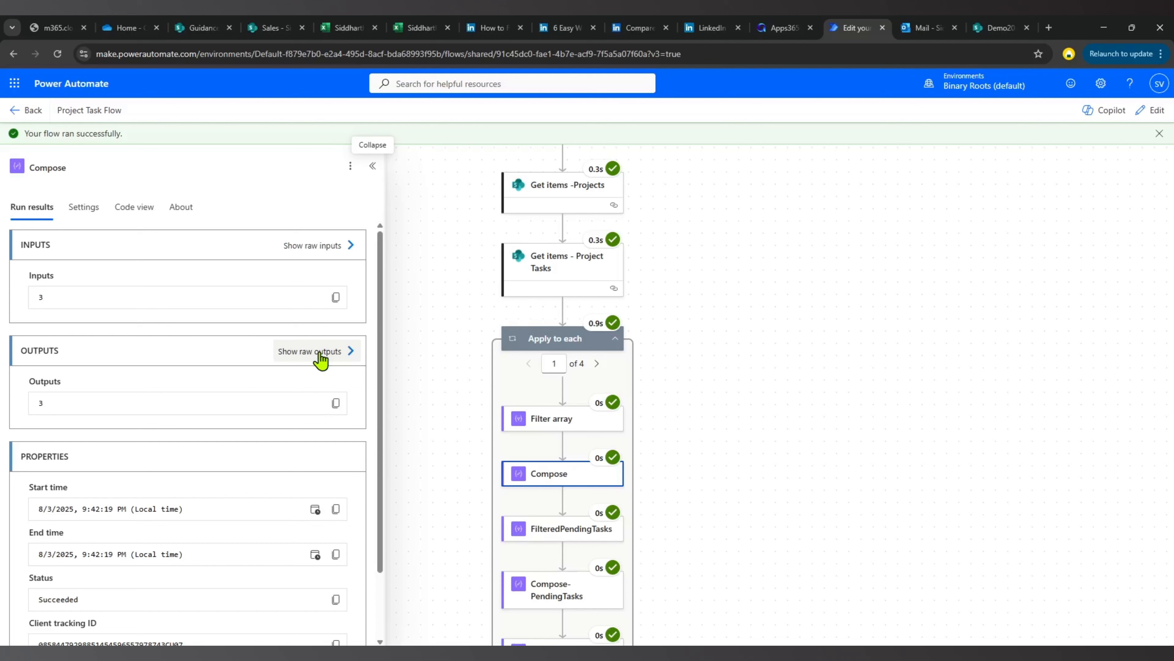
scroll(321, 358, down, 2)
click(555, 531)
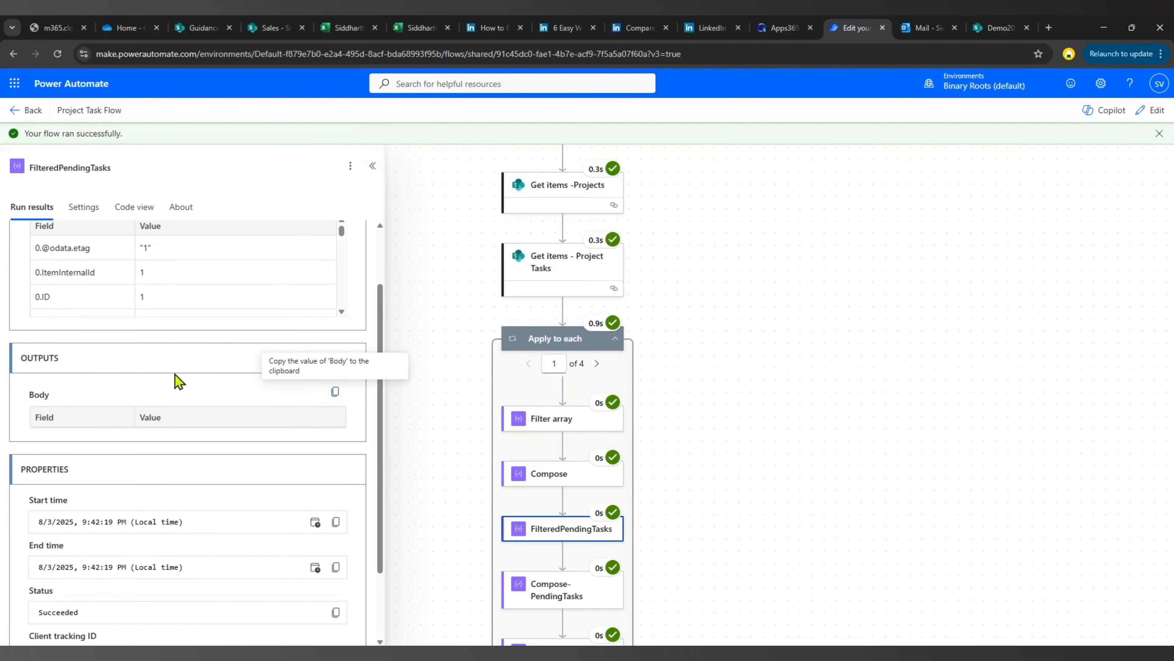
click(314, 361)
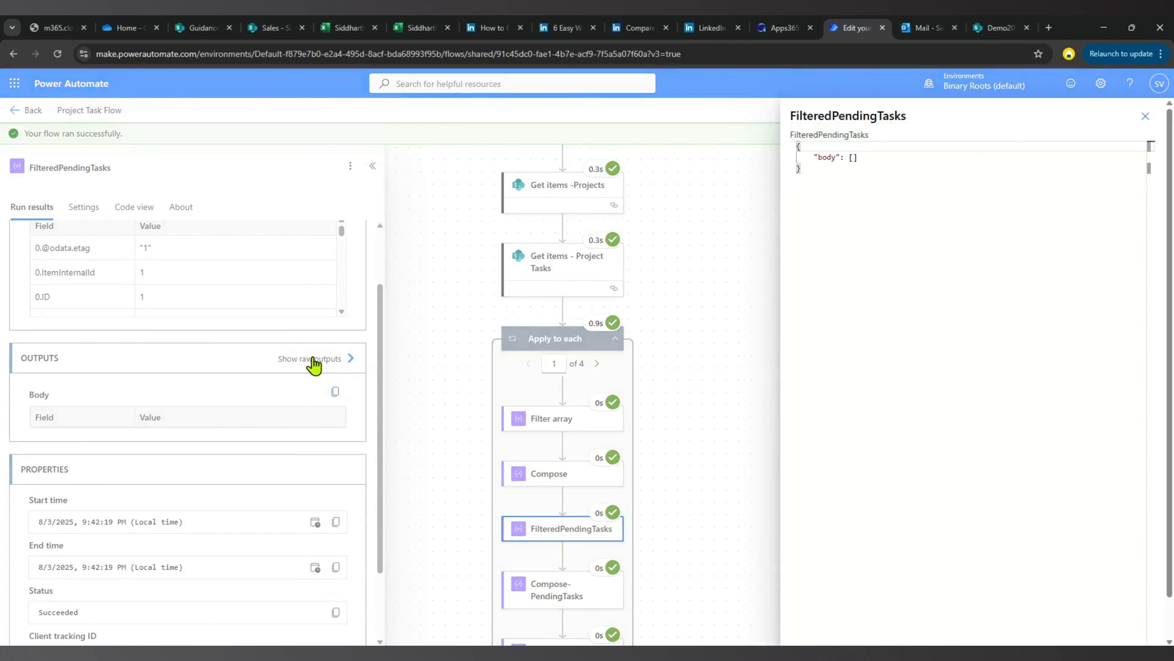
click(336, 363)
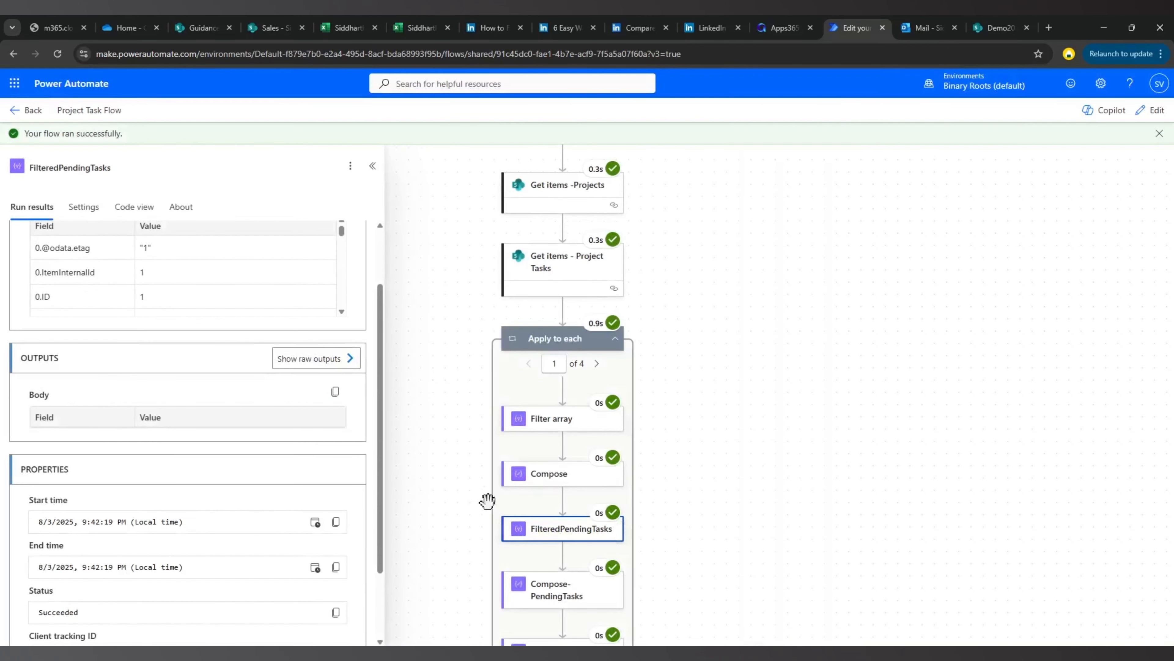
scroll(544, 499, down, 2)
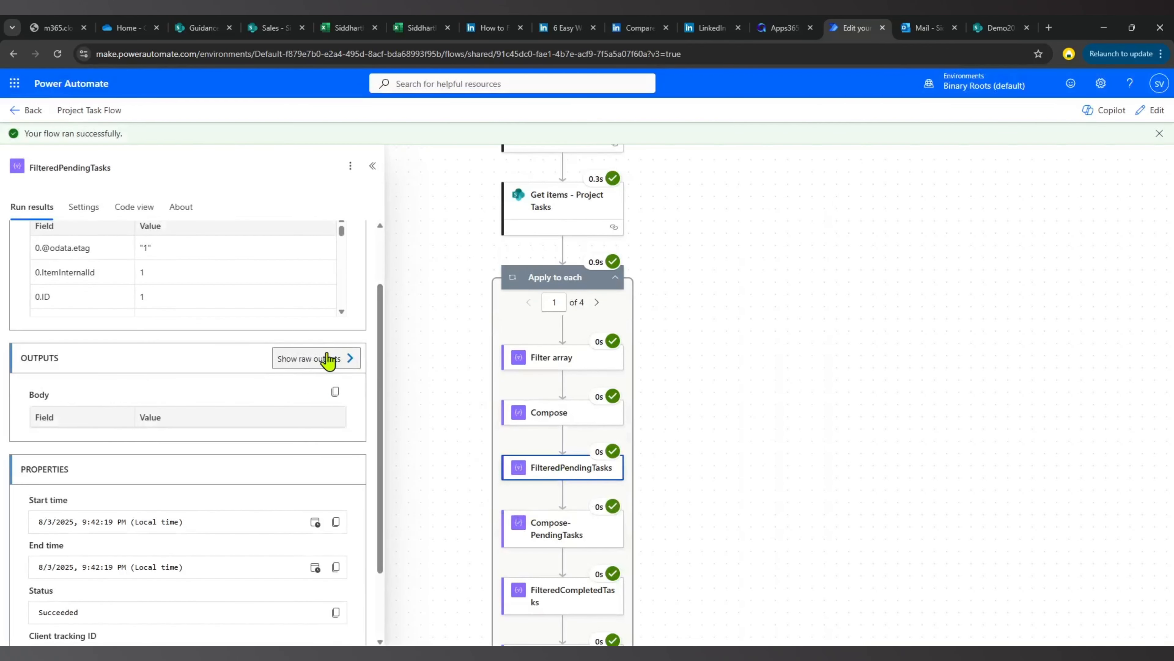
Examine the raw outputs of the FilteredCompletedTasks action for the loop's first iteration, then close them.
scroll(608, 543, down, 2)
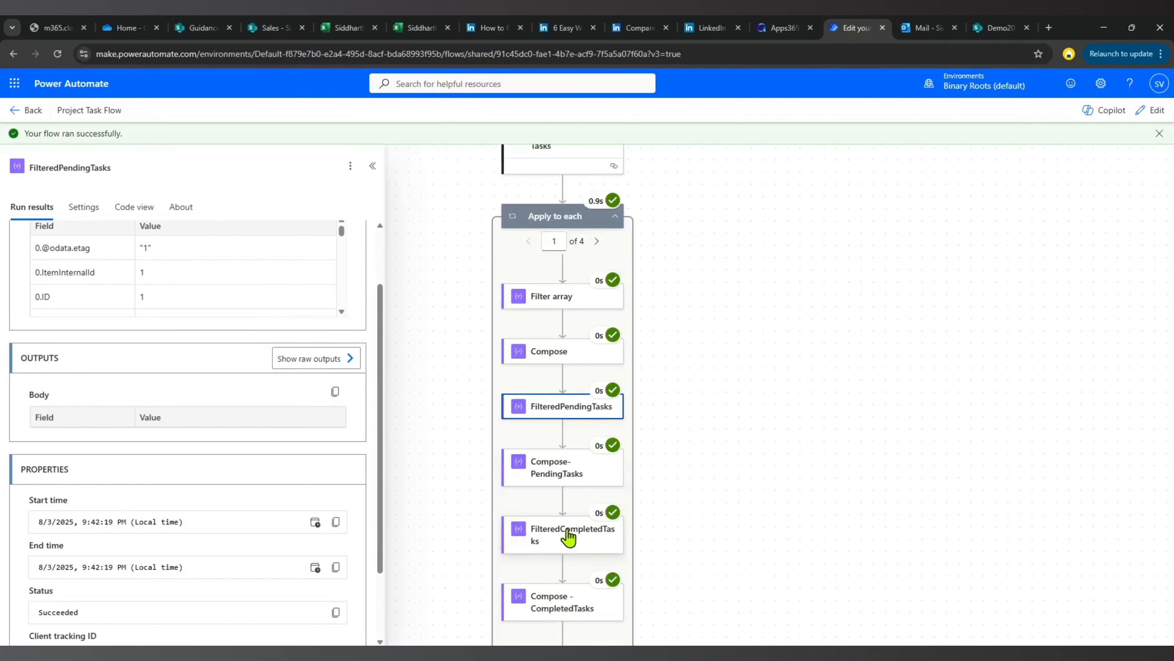
click(566, 536)
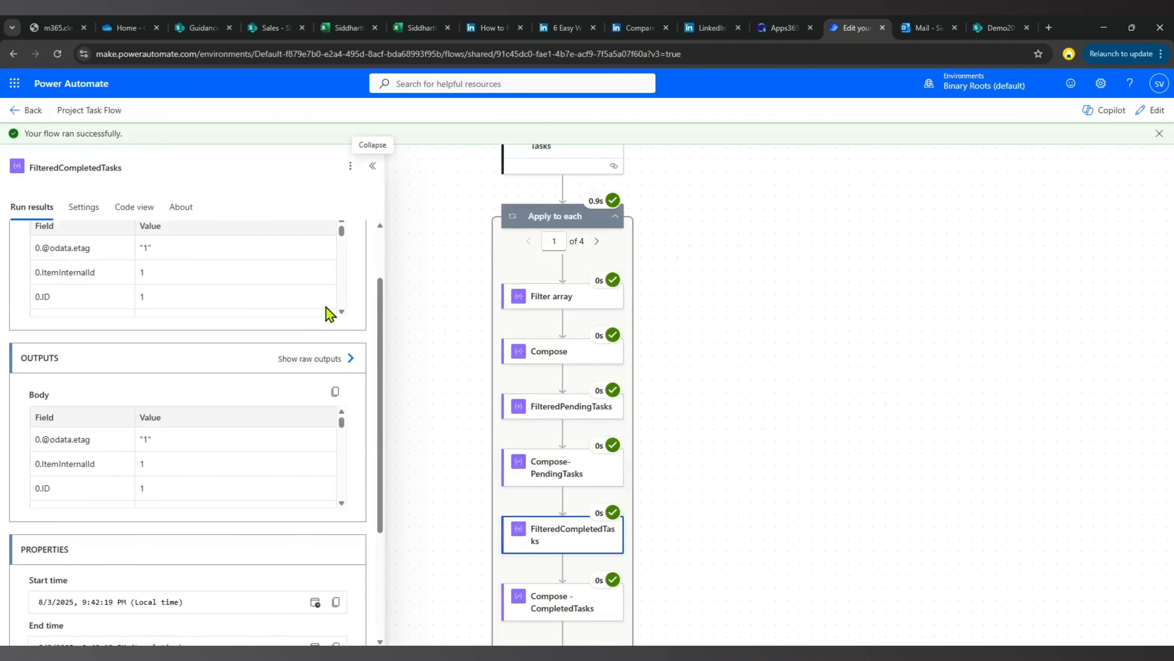
click(326, 359)
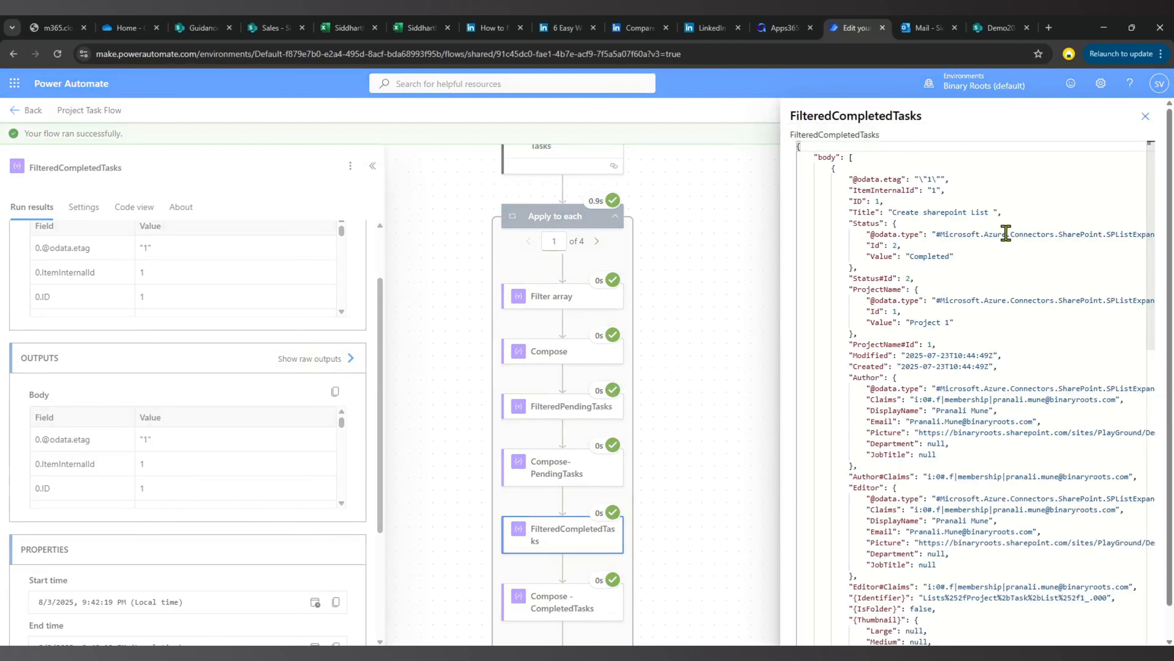
drag(826, 157, 986, 507)
scroll(957, 435, down, 10)
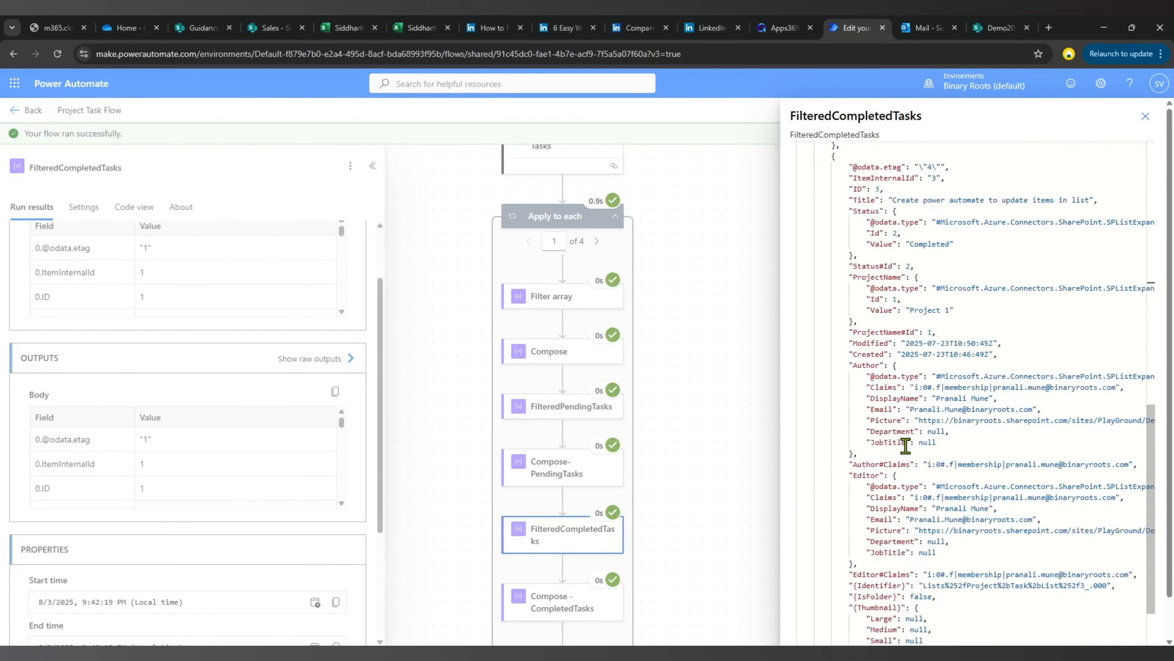
scroll(905, 445, down, 3)
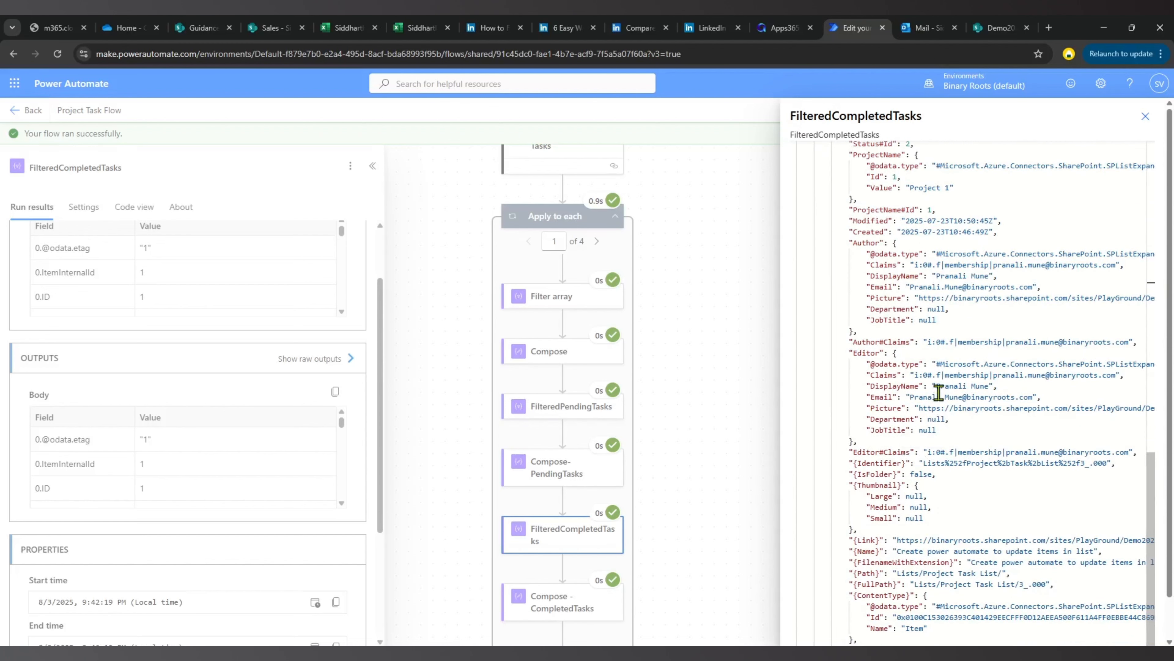
click(1145, 116)
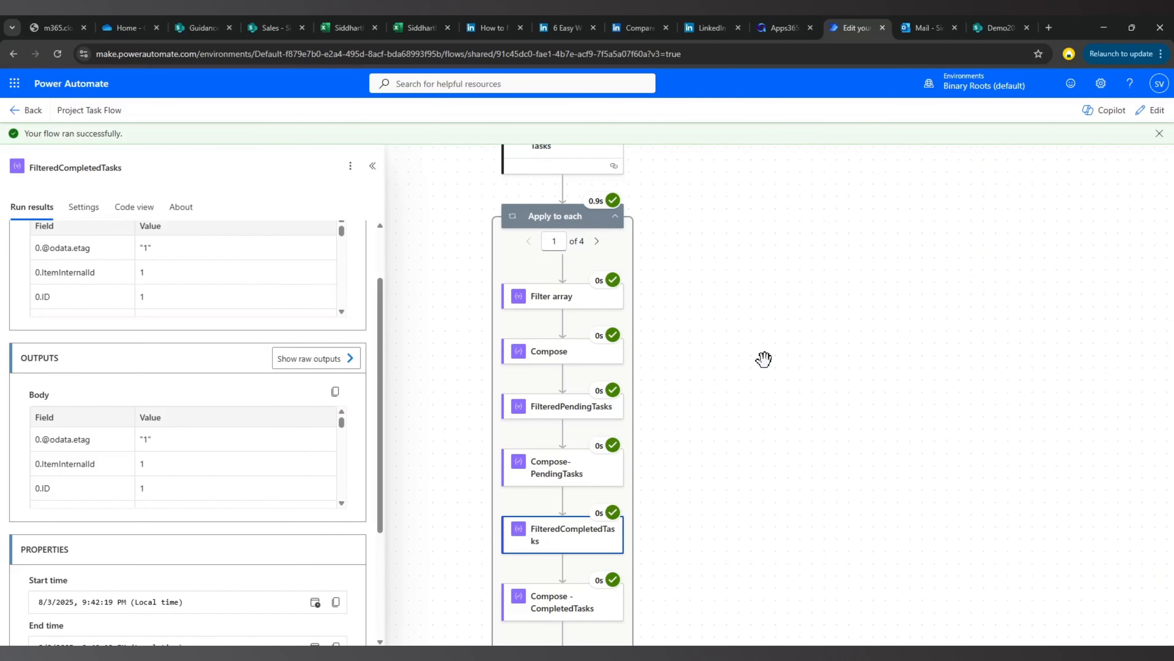
Examine the raw inputs of the Append to string variable action for the loop's first iteration, then close them.
scroll(736, 382, down, 2)
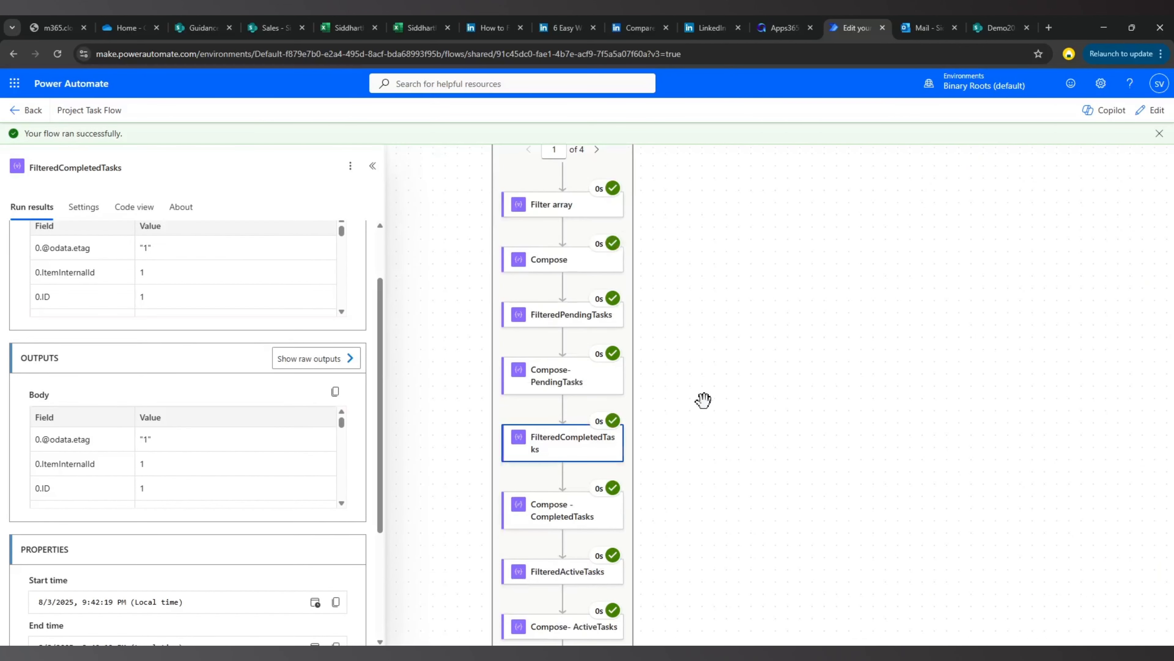
scroll(699, 401, down, 2)
scroll(664, 484, down, 2)
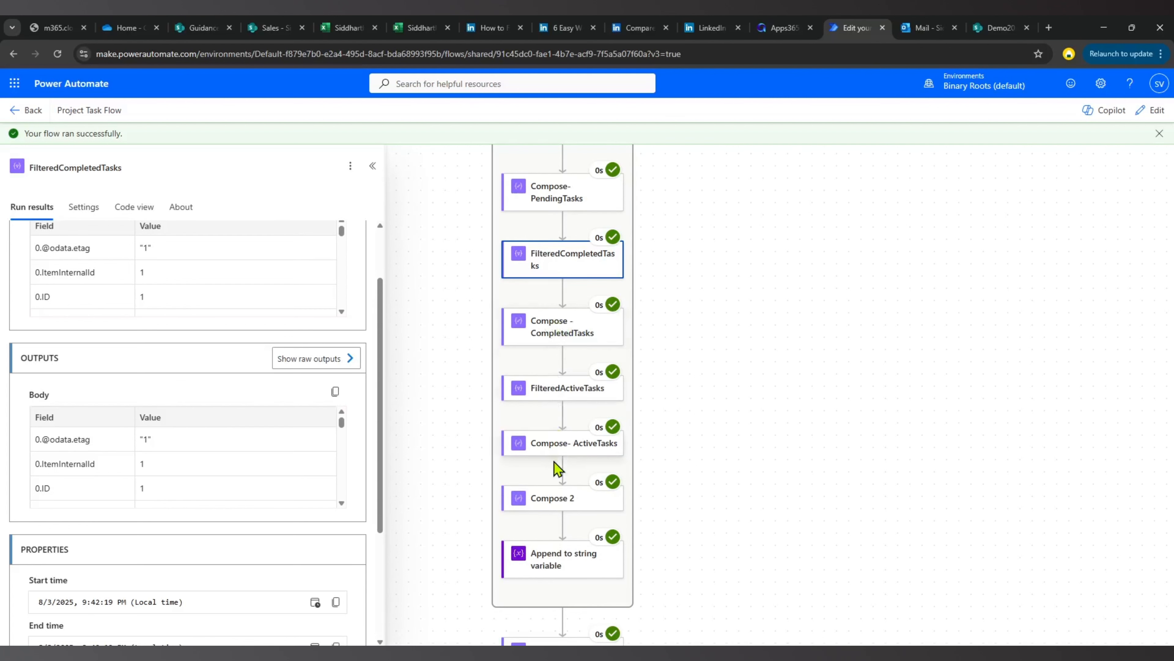
click(557, 548)
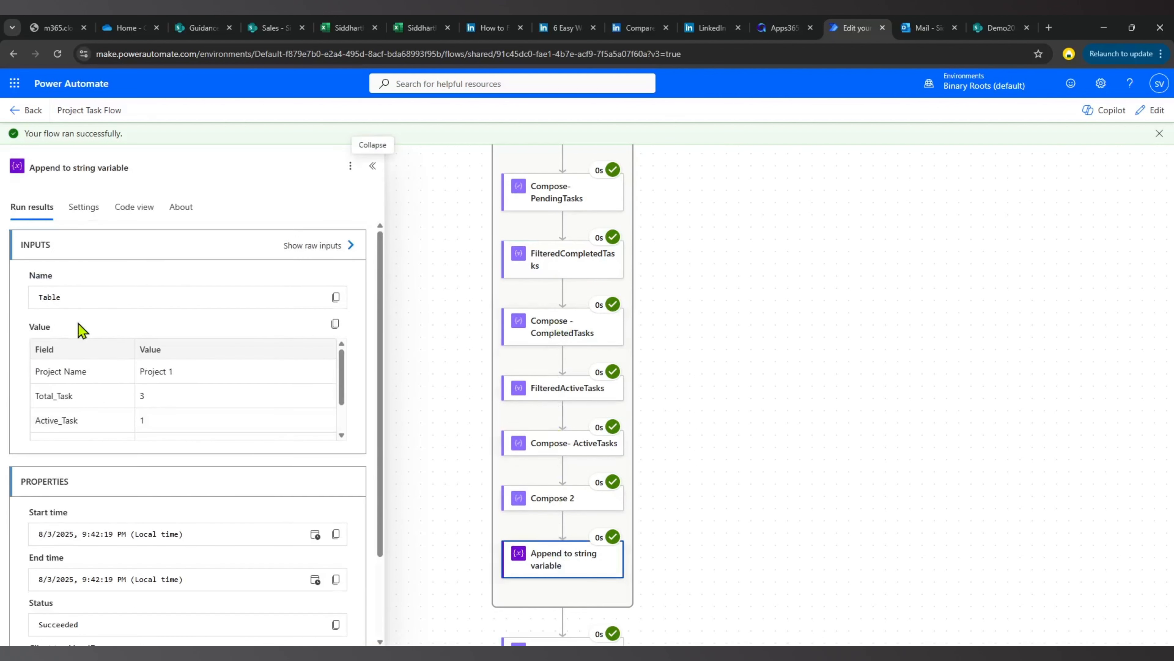
click(318, 247)
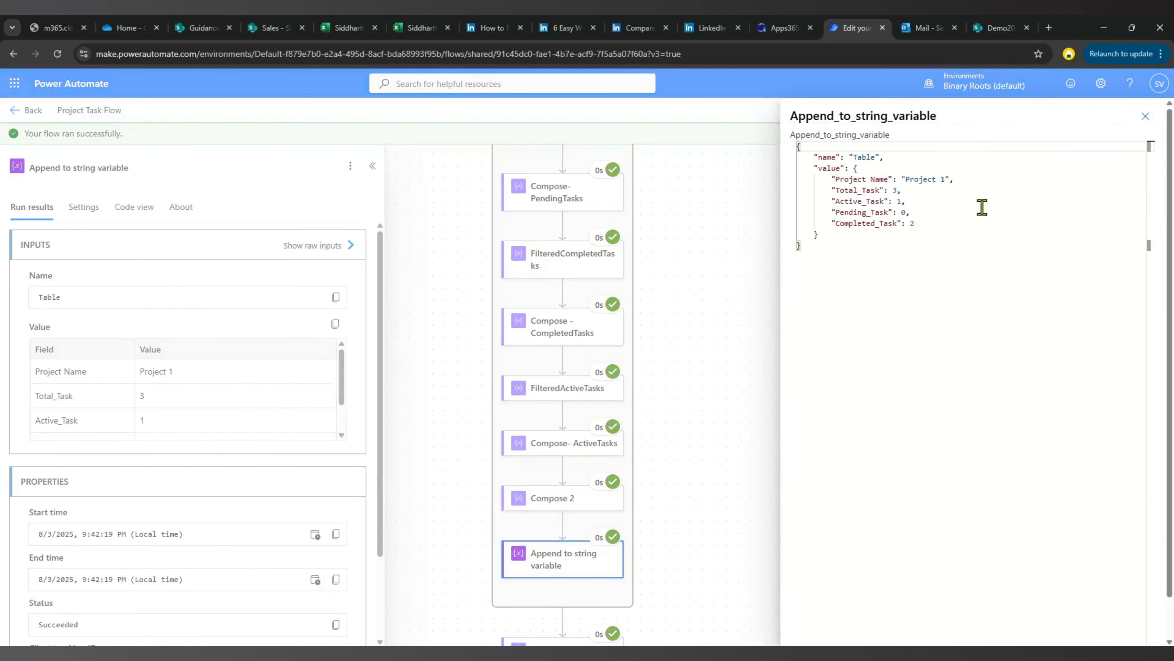
drag(864, 238, 925, 226)
click(865, 197)
drag(832, 246, 797, 144)
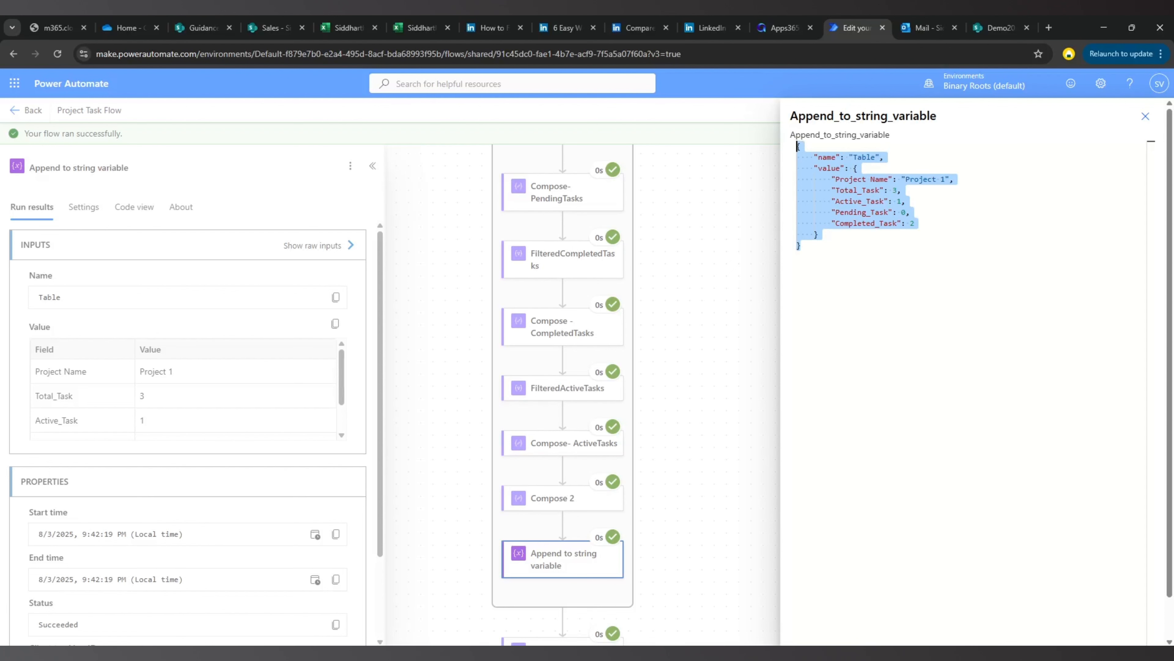
key(Escape)
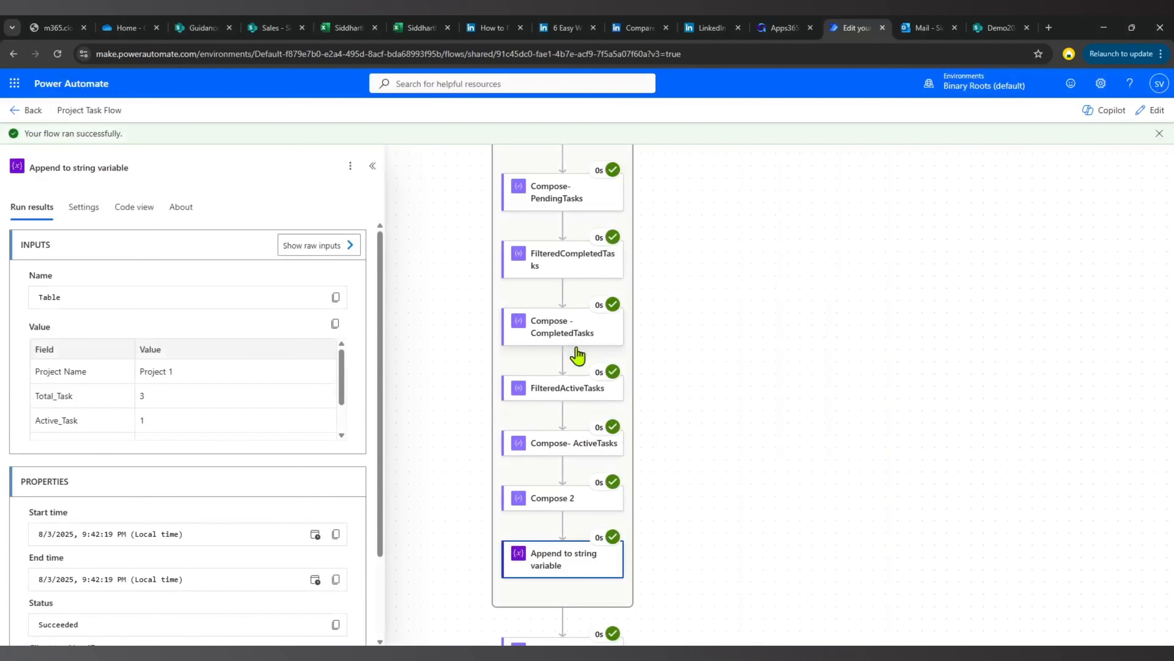
Examine the raw outputs of the Compose 4 action, checking the combined array of task counts for all projects.
scroll(578, 350, down, 6)
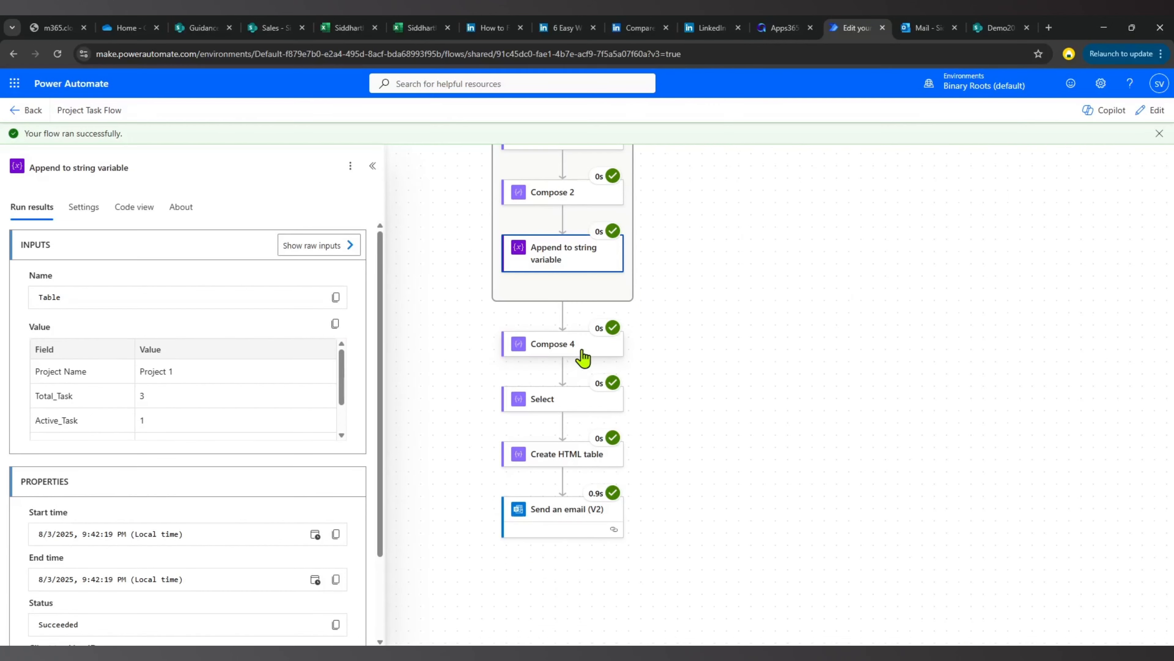
click(575, 357)
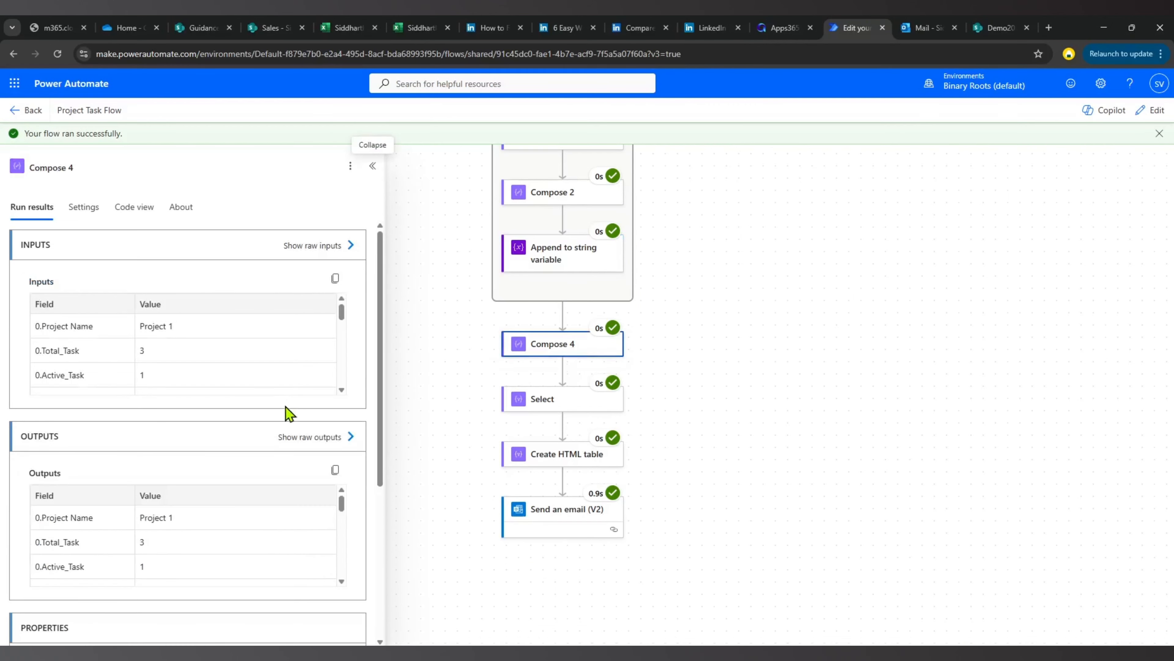
scroll(286, 430, down, 5)
scroll(285, 436, up, 2)
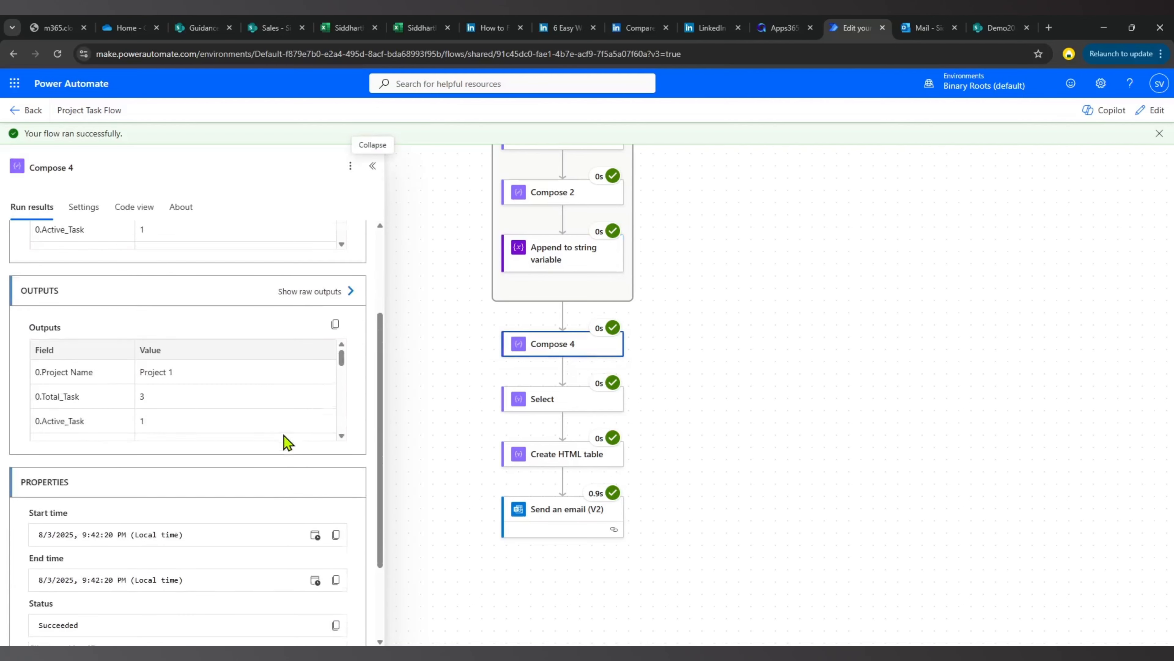
click(324, 311)
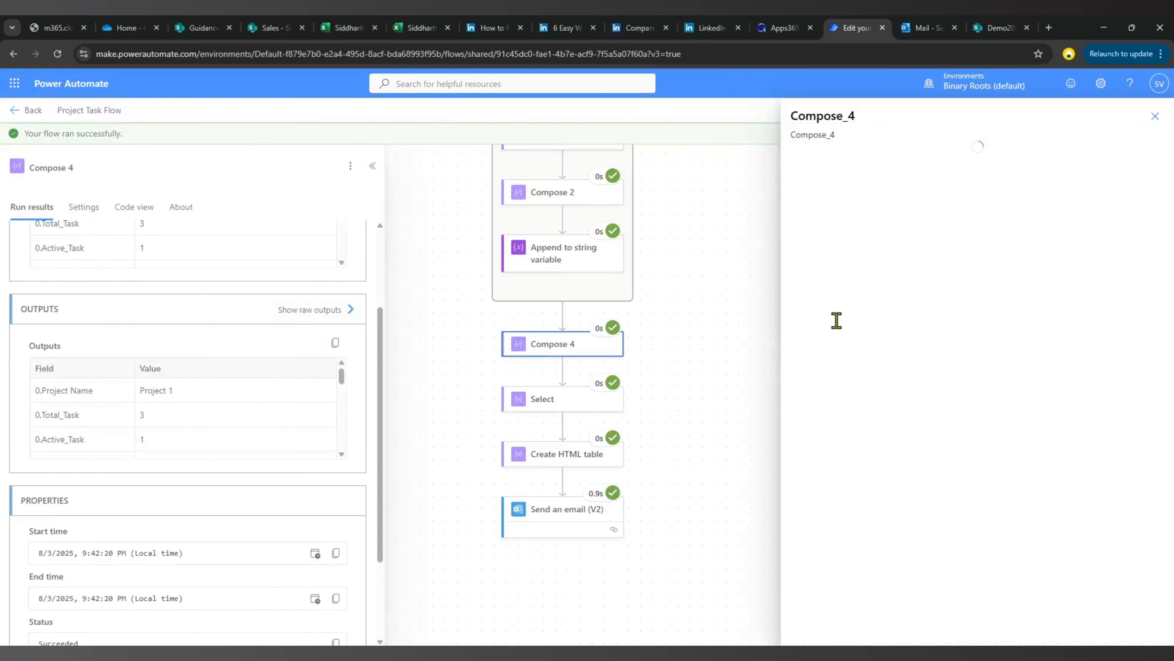
click(798, 147)
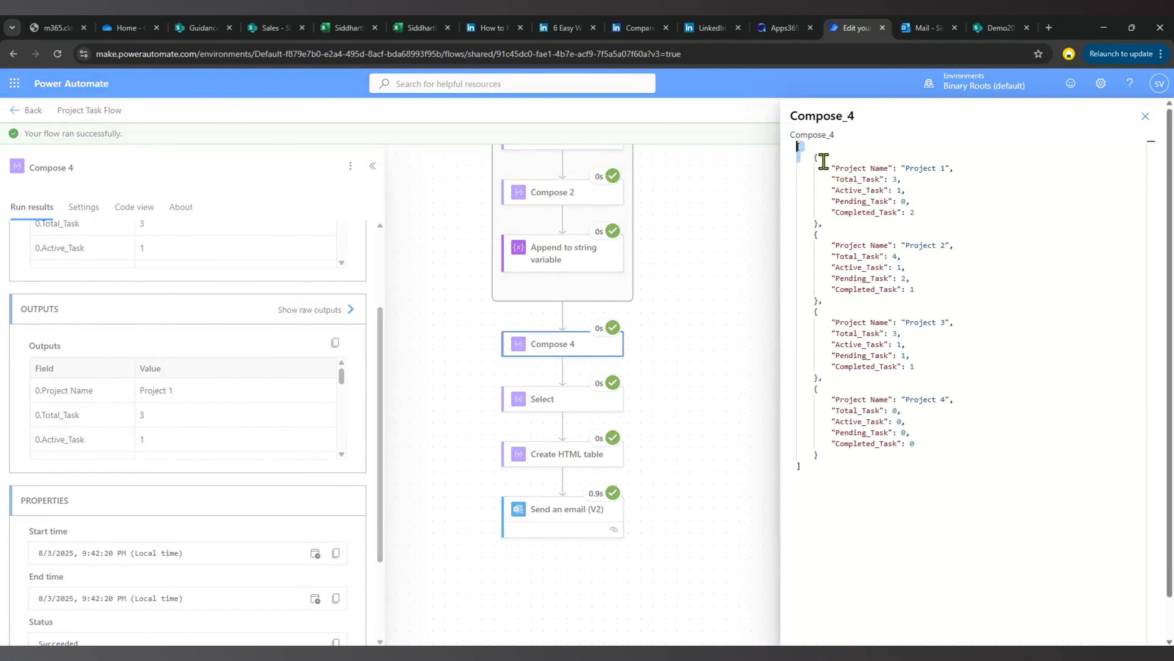
drag(832, 163, 918, 473)
click(1145, 116)
Check the run results of the Select action and the HTML markup output by the Create HTML table action.
click(545, 403)
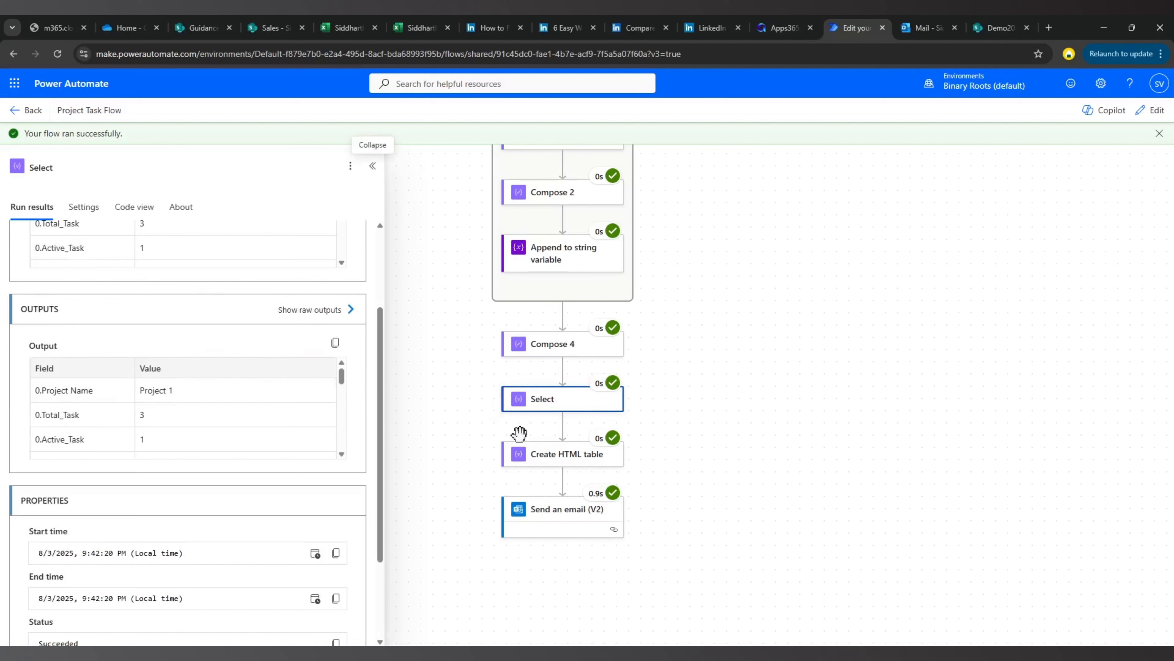
click(545, 461)
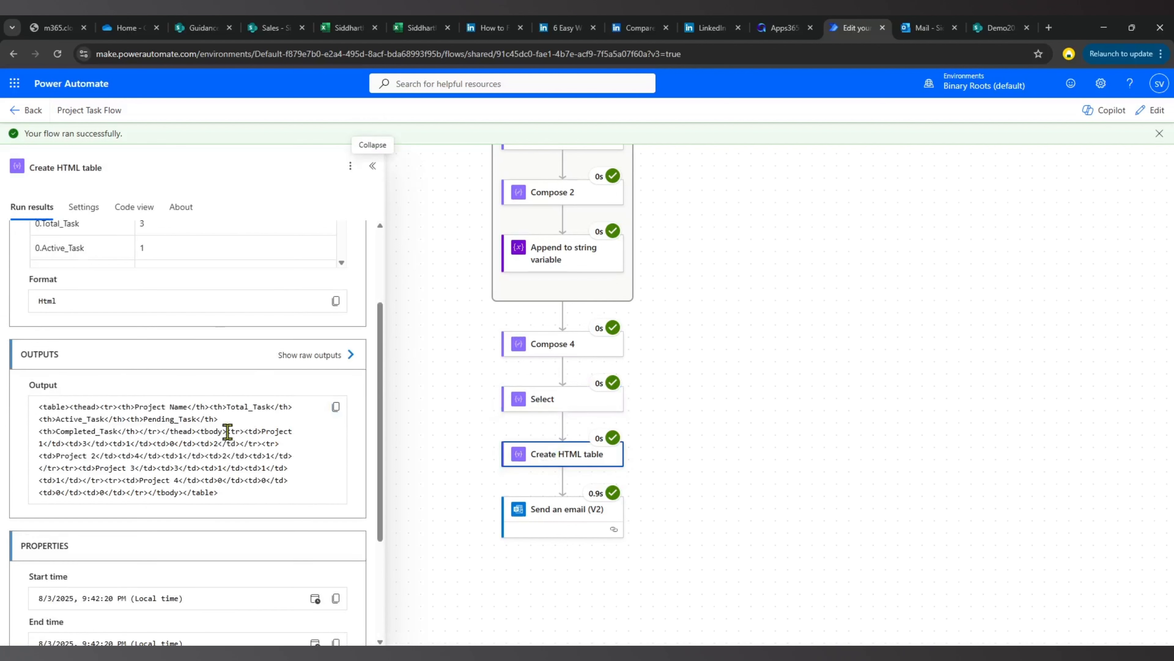
drag(58, 406, 250, 495)
Compare the raw inputs and raw outputs of the Create HTML table action, including its from array and format.
scroll(319, 333, up, 1)
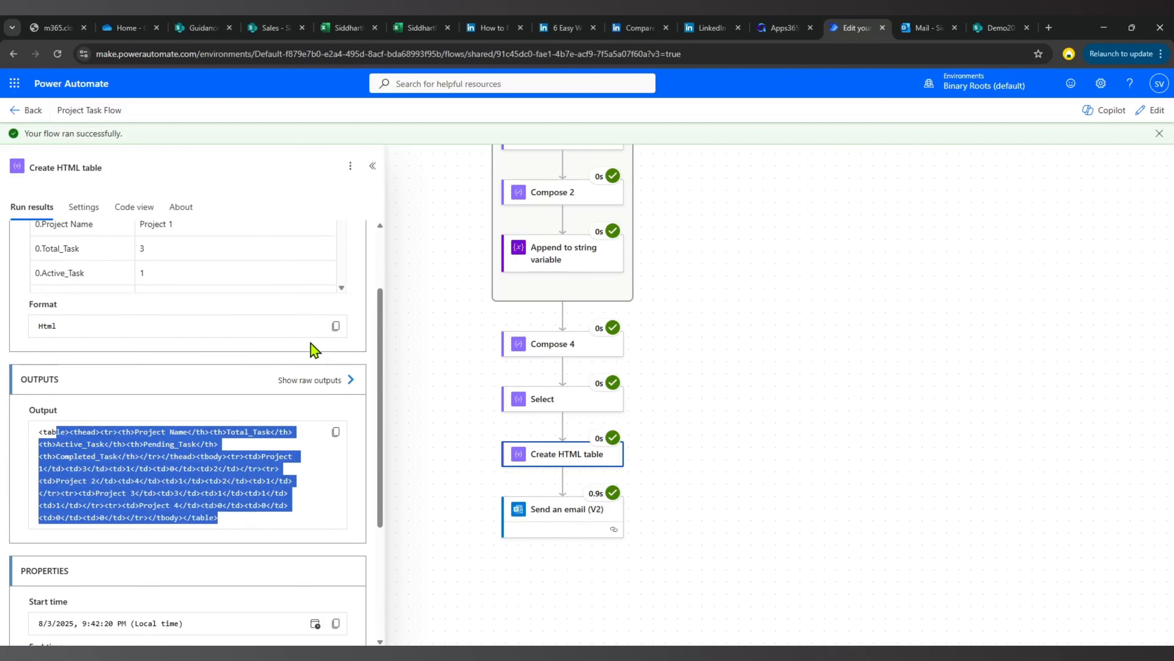
scroll(319, 361, up, 1)
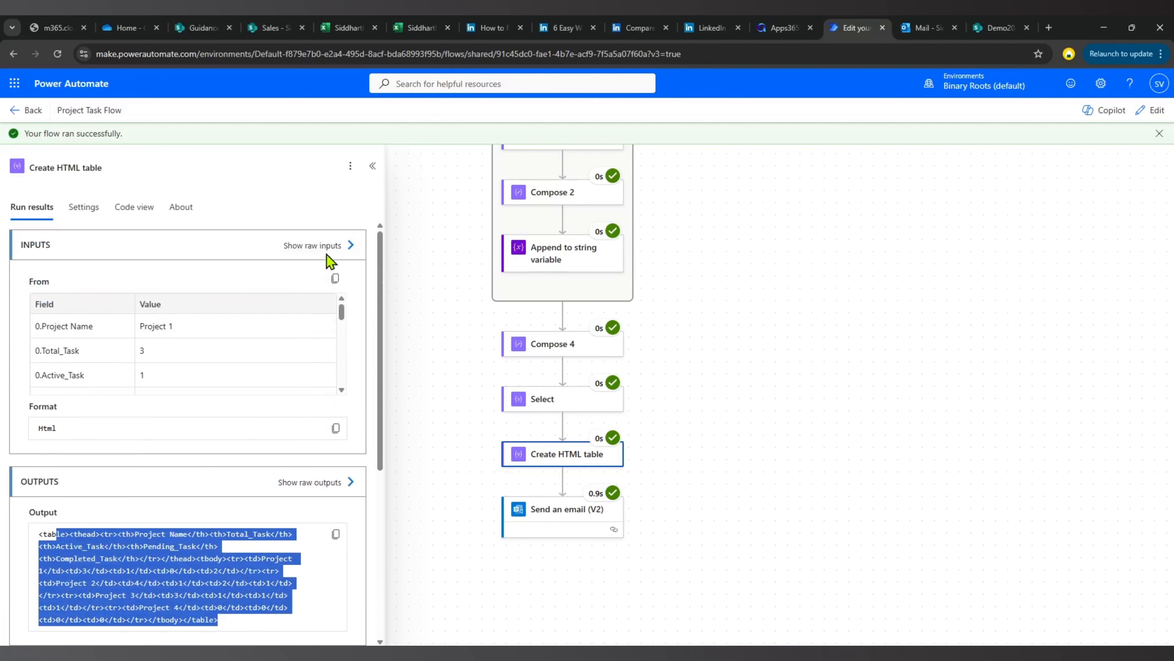
click(329, 245)
drag(816, 157, 878, 526)
click(878, 526)
drag(815, 487, 899, 486)
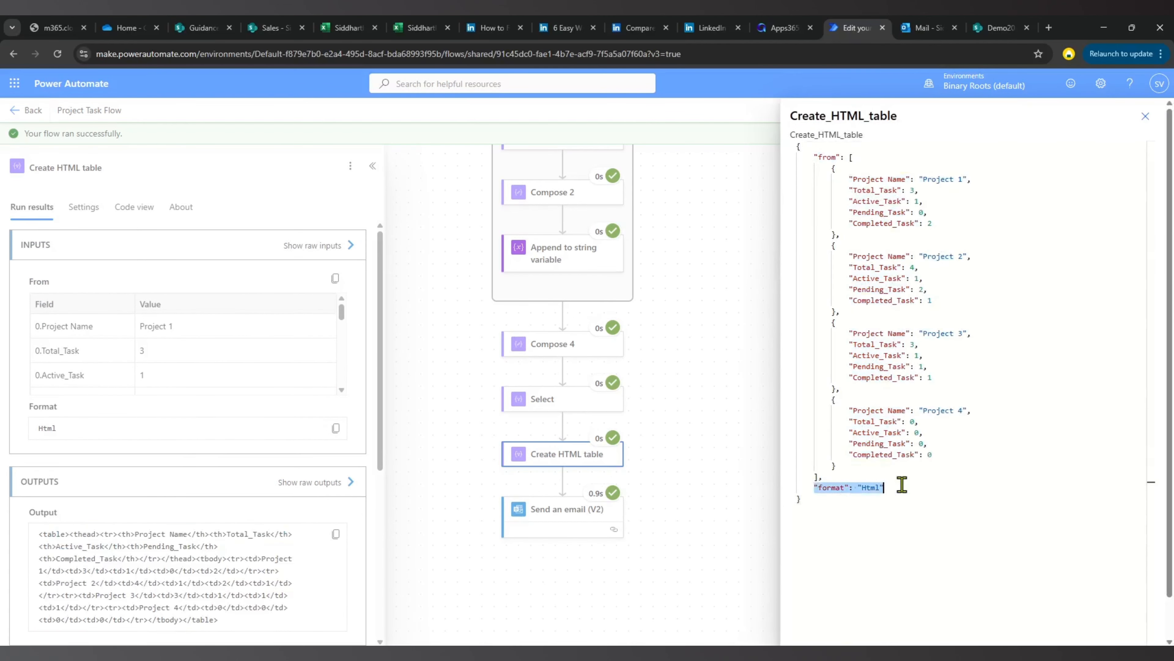
click(323, 482)
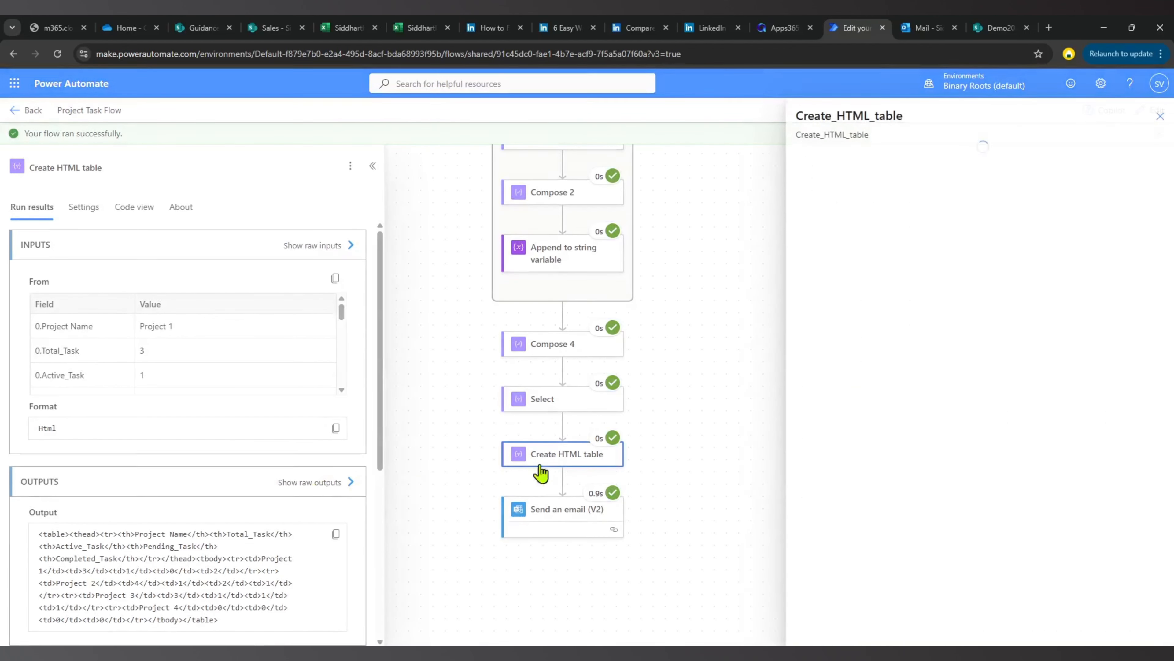
drag(850, 157, 967, 157)
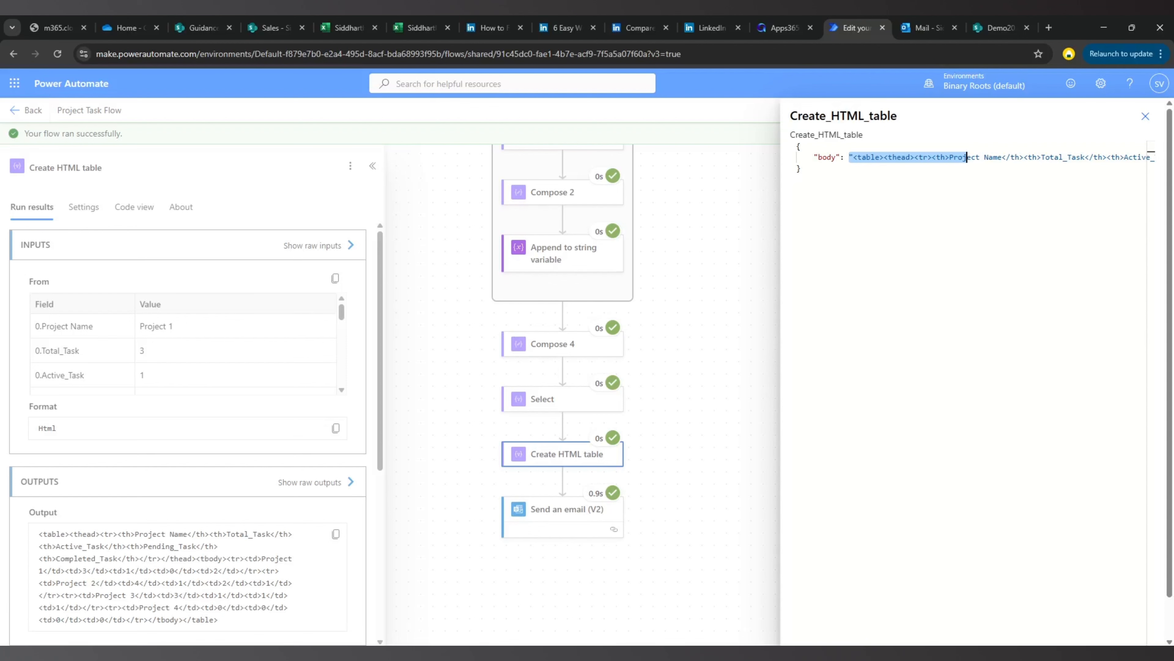
click(677, 491)
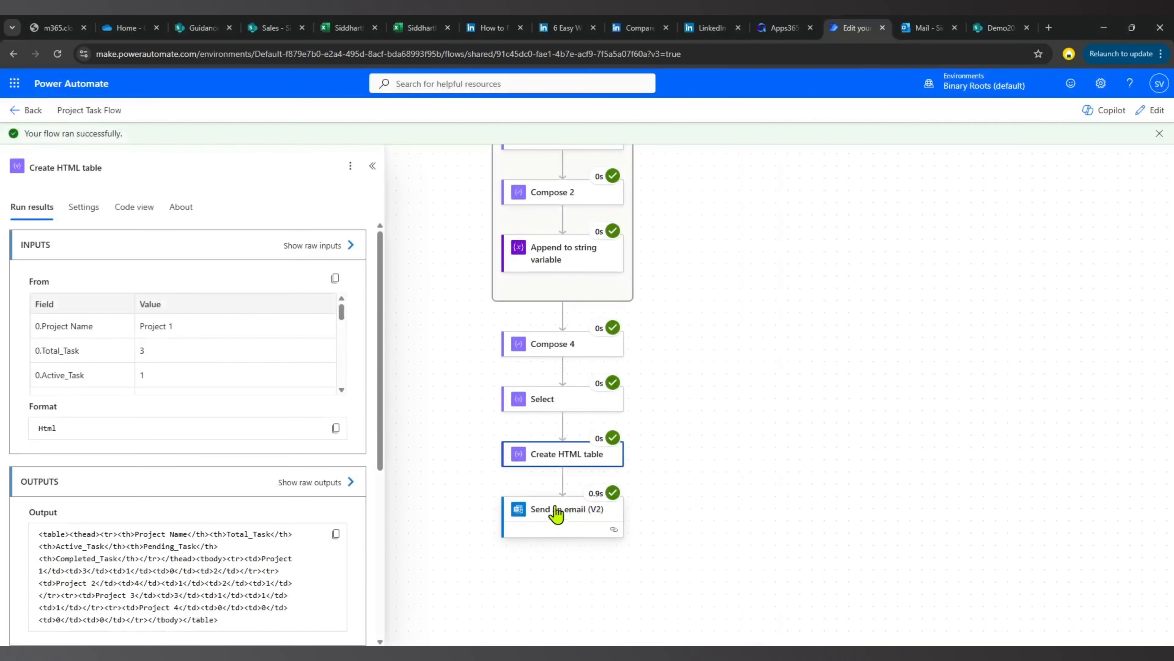
Review the run results of the Send an email (V2) action and close its details.
click(558, 511)
scroll(203, 480, down, 4)
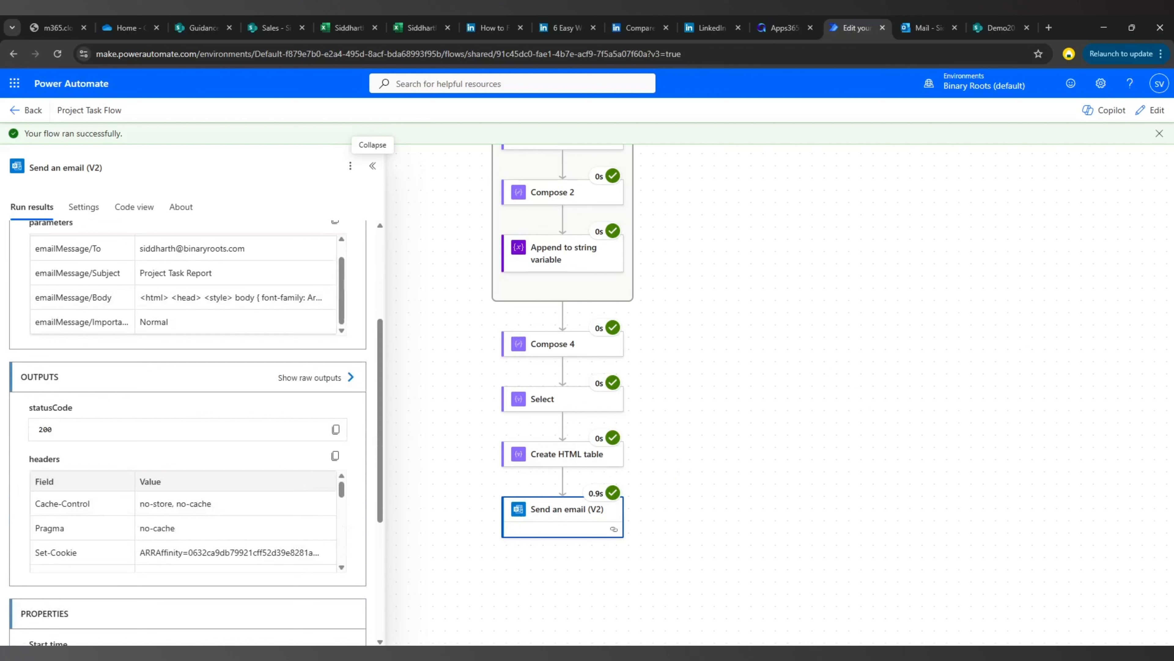
click(671, 440)
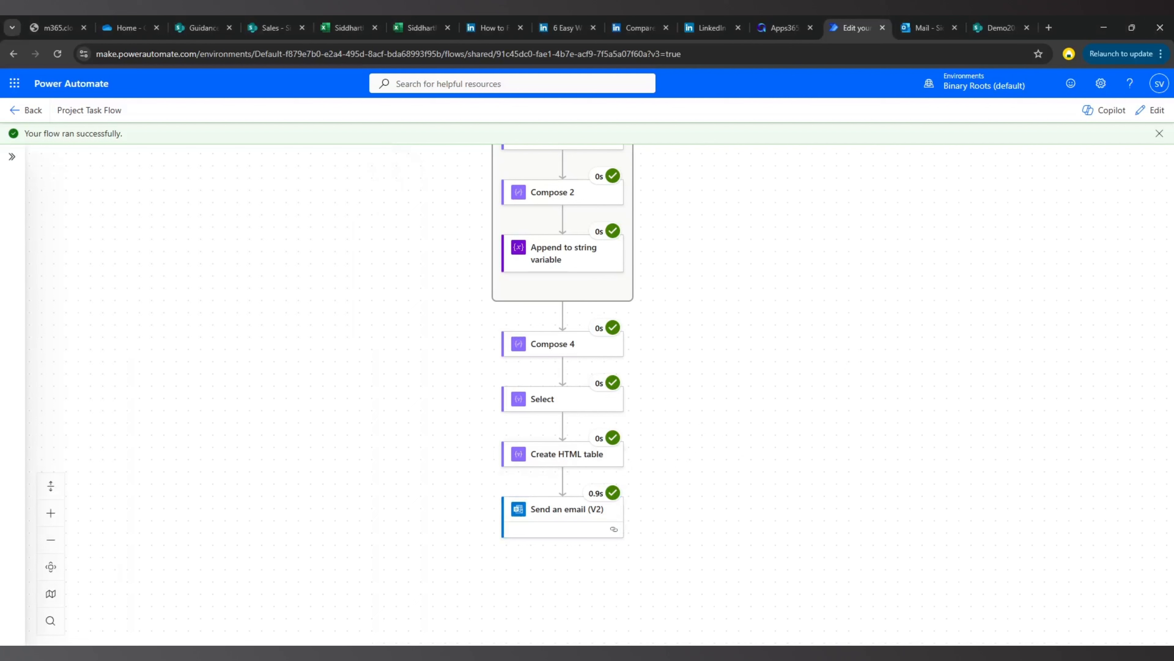